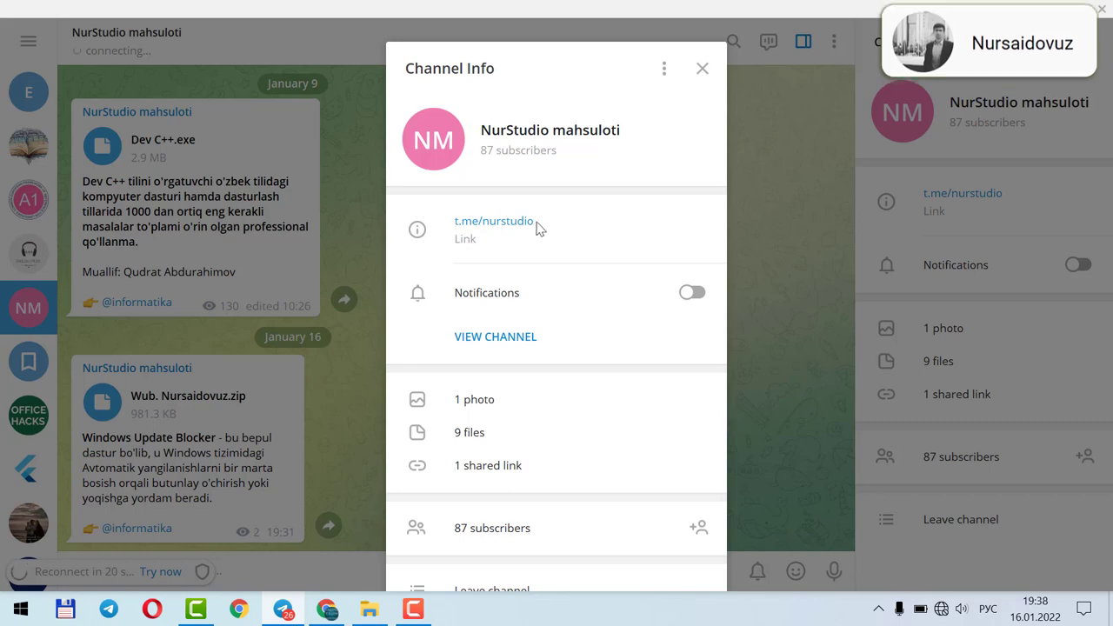
# - Copy the NurStudio mahsuloti channel's invite link, t.me/nurstudio, and close the channel info
pyautogui.click(517, 223)
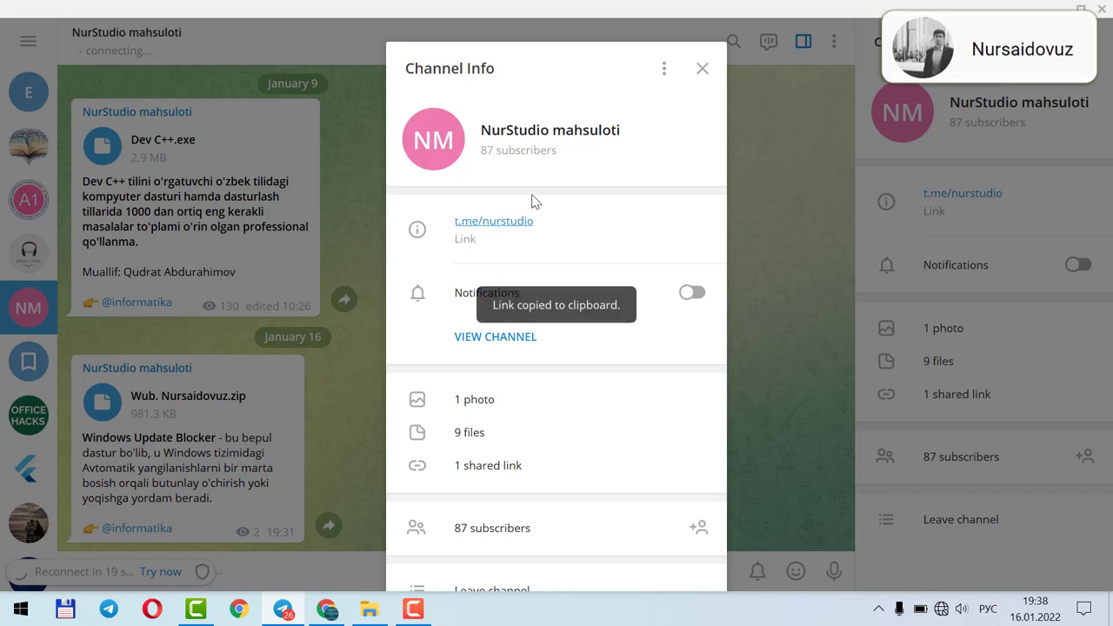
pyautogui.click(704, 69)
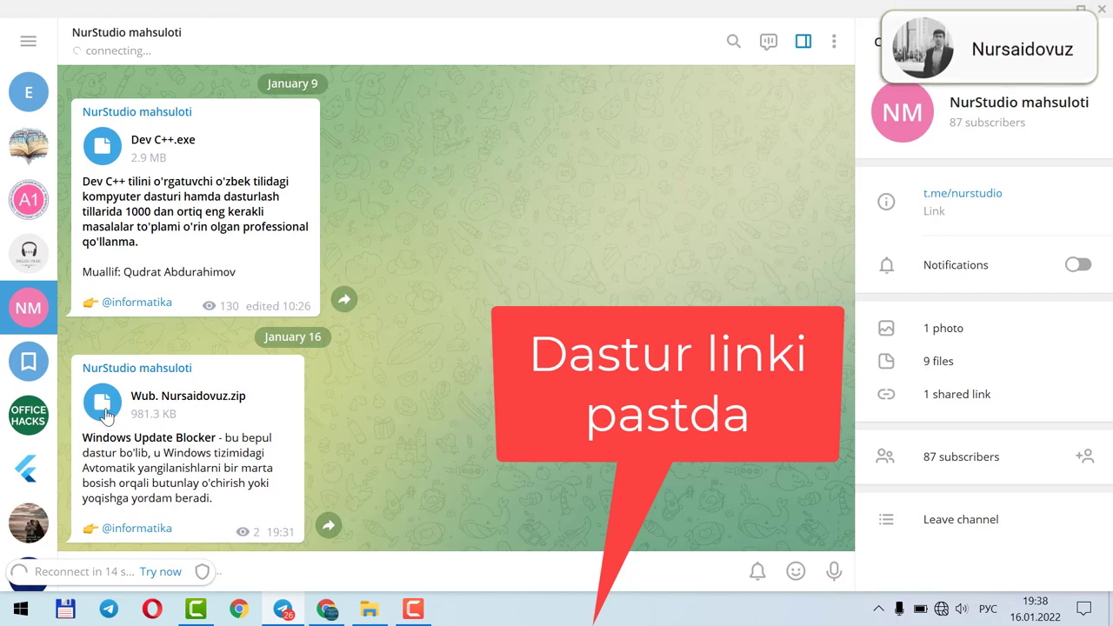
# - Extract the Wub archive in the Saved Pictures folder into a subfolder with the archive's name, keeping the default extraction options
pyautogui.click(370, 607)
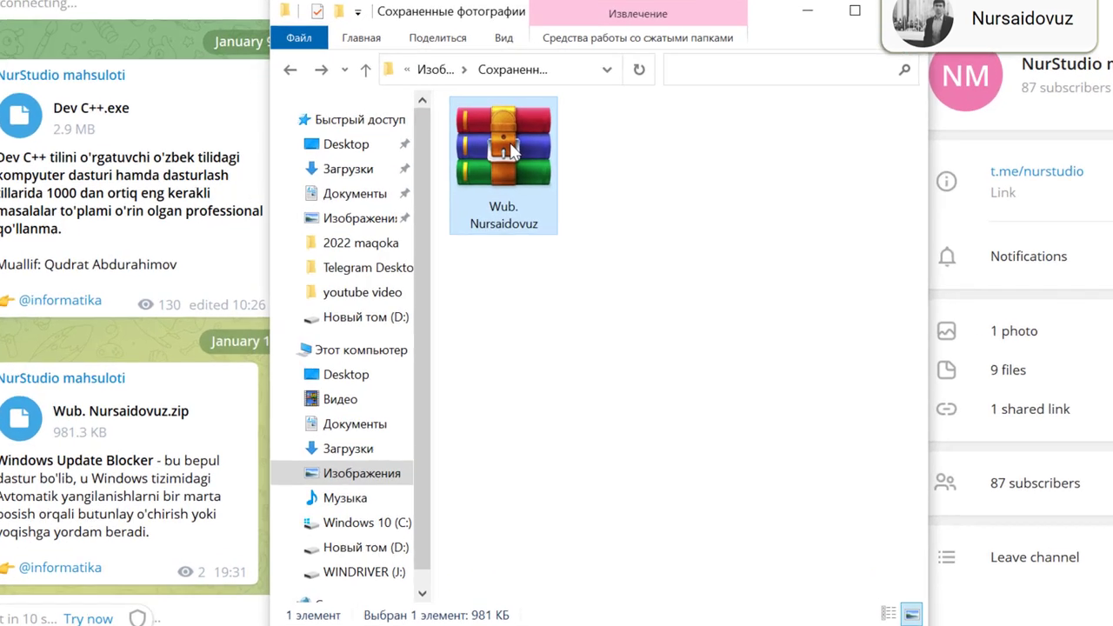
pyautogui.rightClick(519, 170)
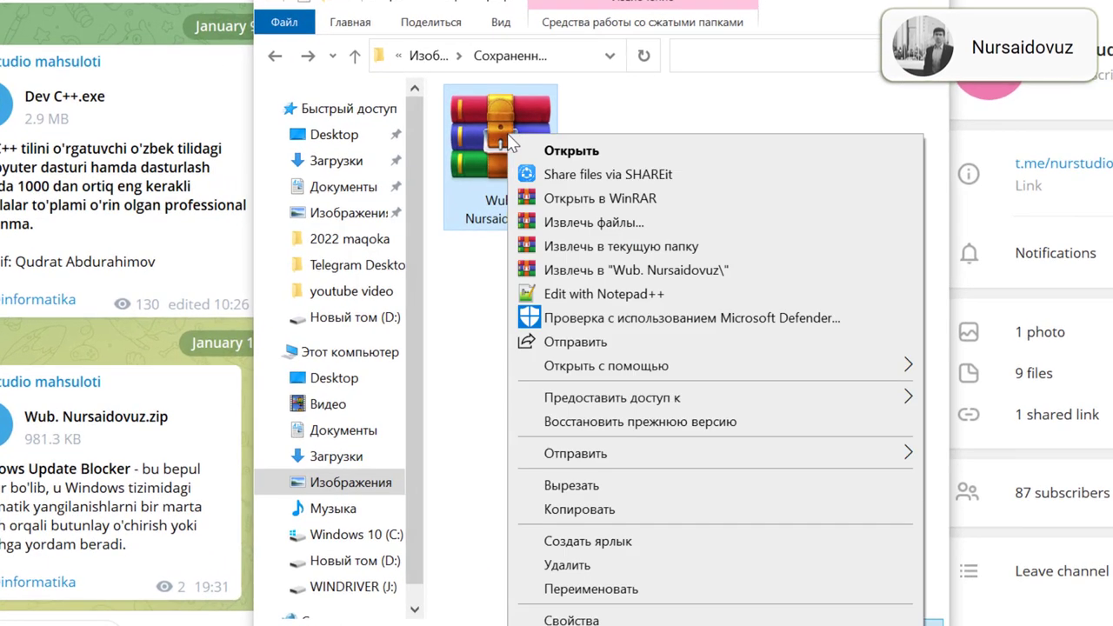
pyautogui.click(593, 222)
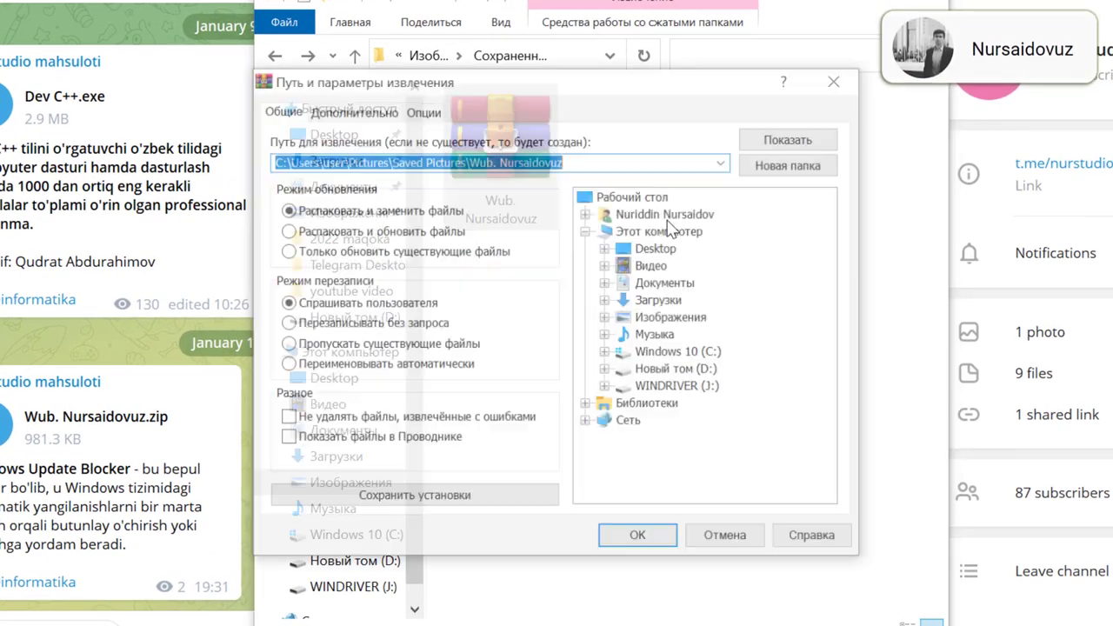
pyautogui.click(639, 539)
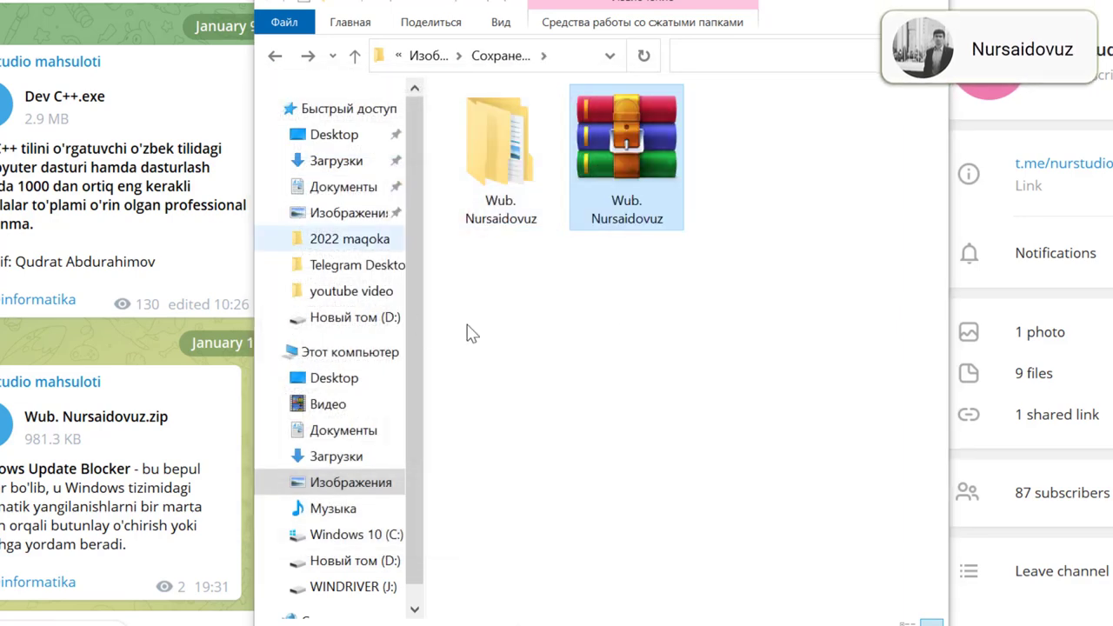
# - Open the Wub folder inside the extracted folder and launch the Wub application (Windows Update Blocker)
pyautogui.click(521, 218)
pyautogui.doubleClick(522, 169)
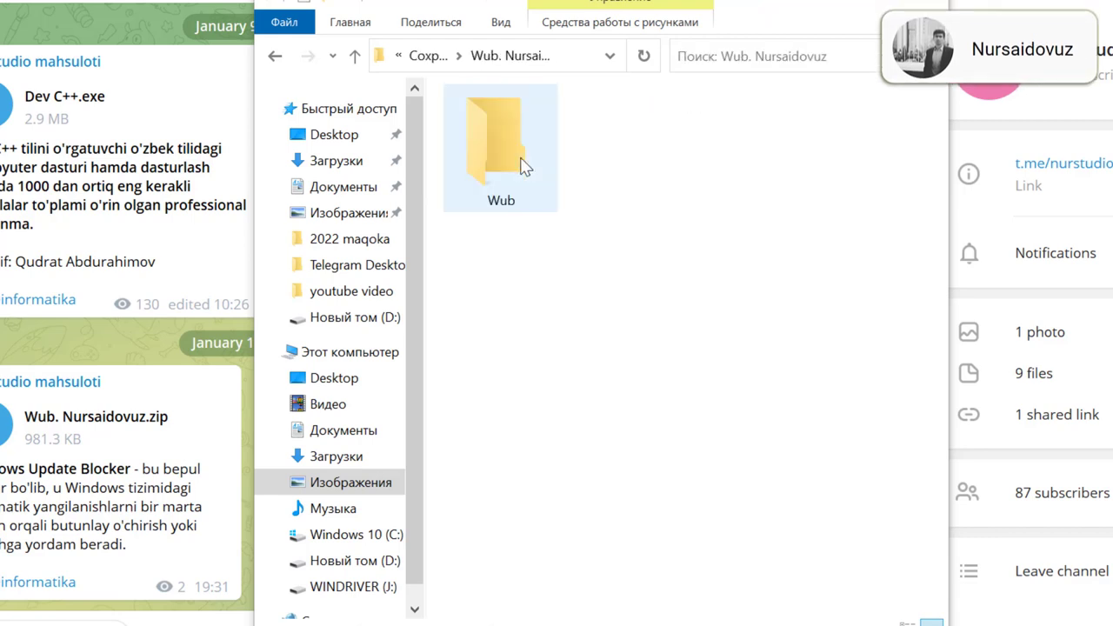
pyautogui.doubleClick(522, 181)
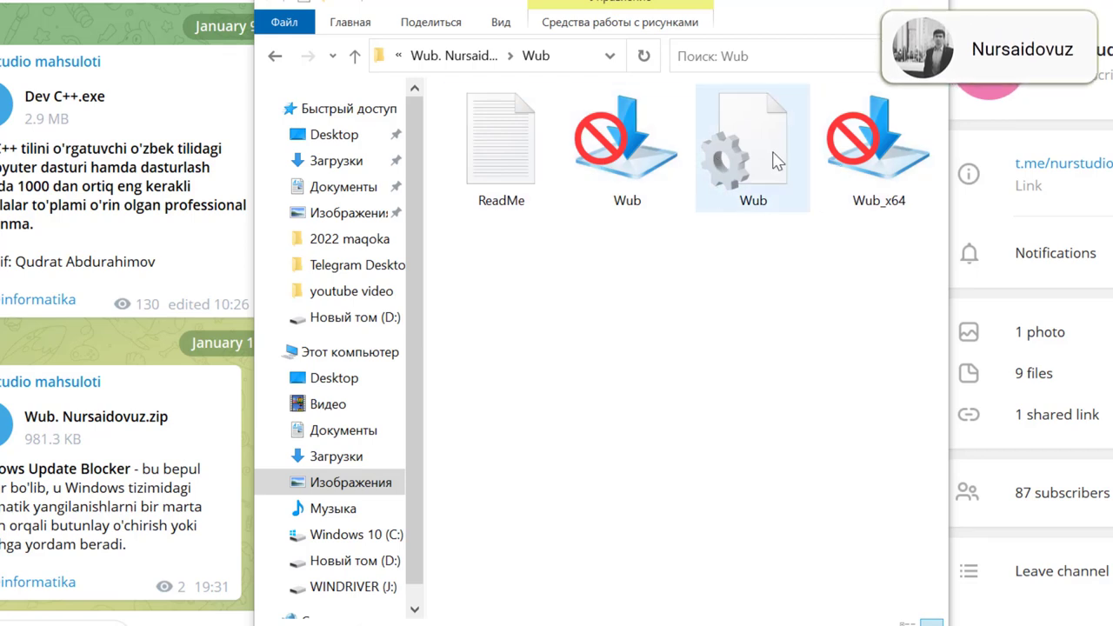
pyautogui.click(635, 161)
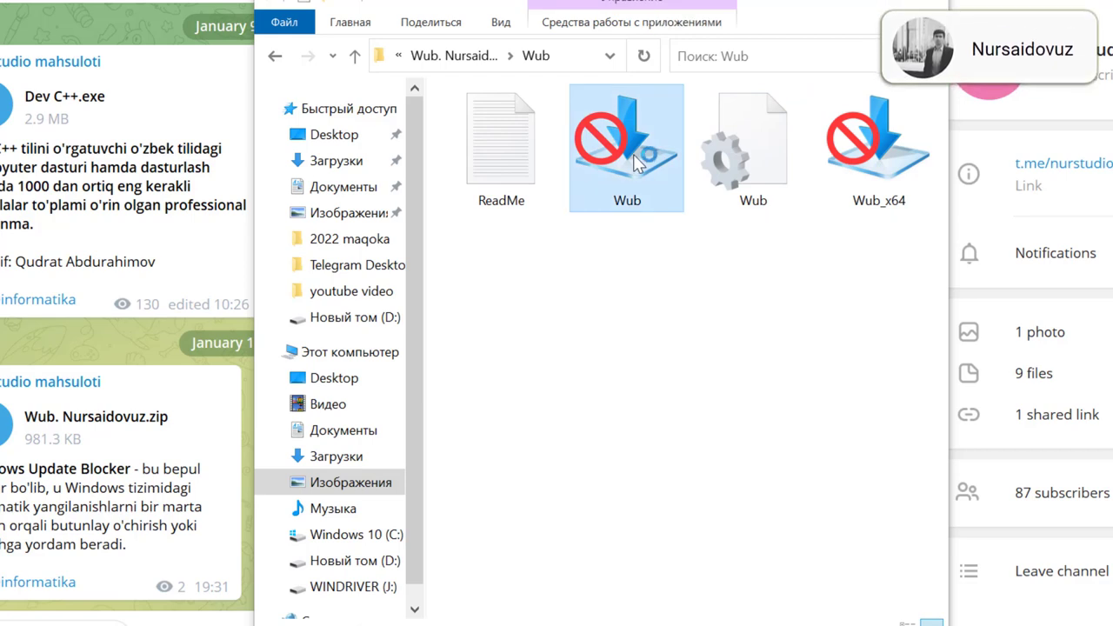
pyautogui.doubleClick(643, 166)
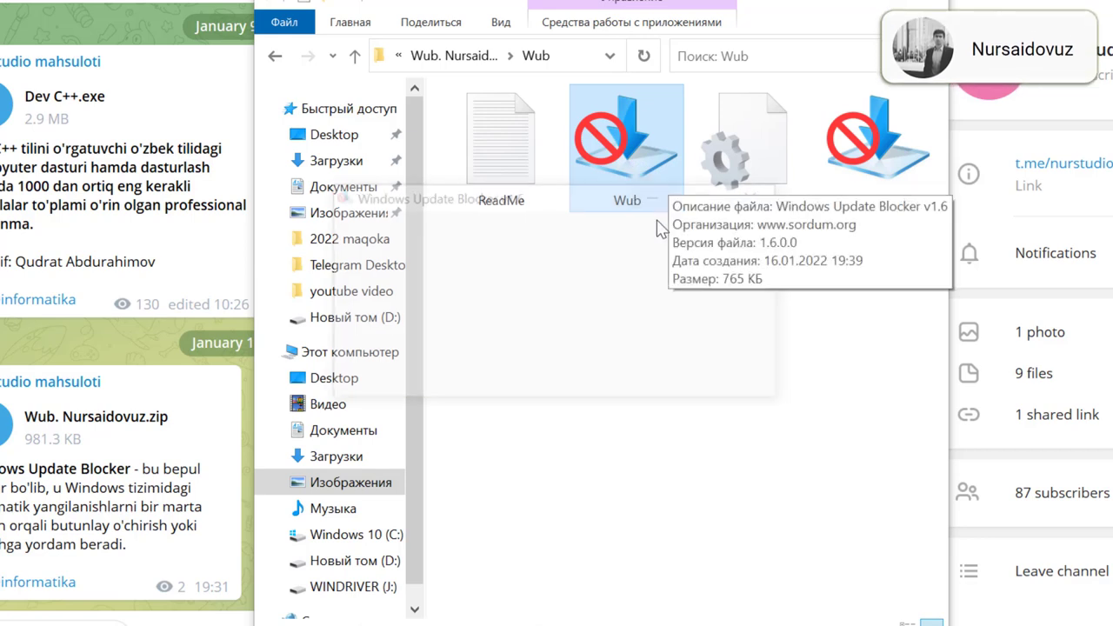
pyautogui.click(414, 277)
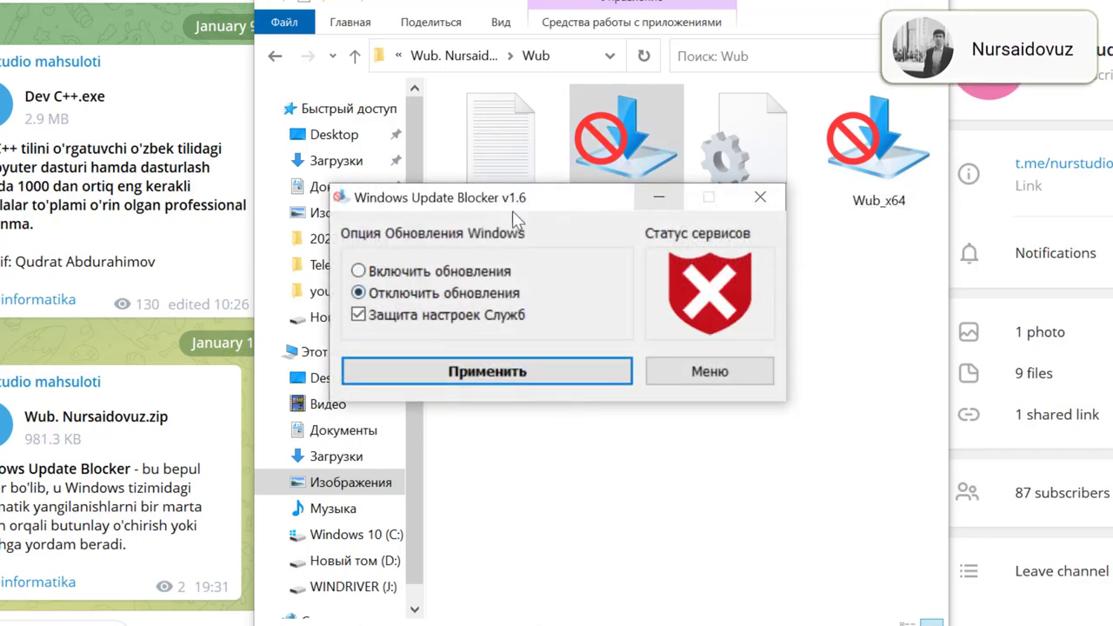
# - Open the Windows services console from Windows Update Blocker, using its Окна и службы command
pyautogui.click(365, 316)
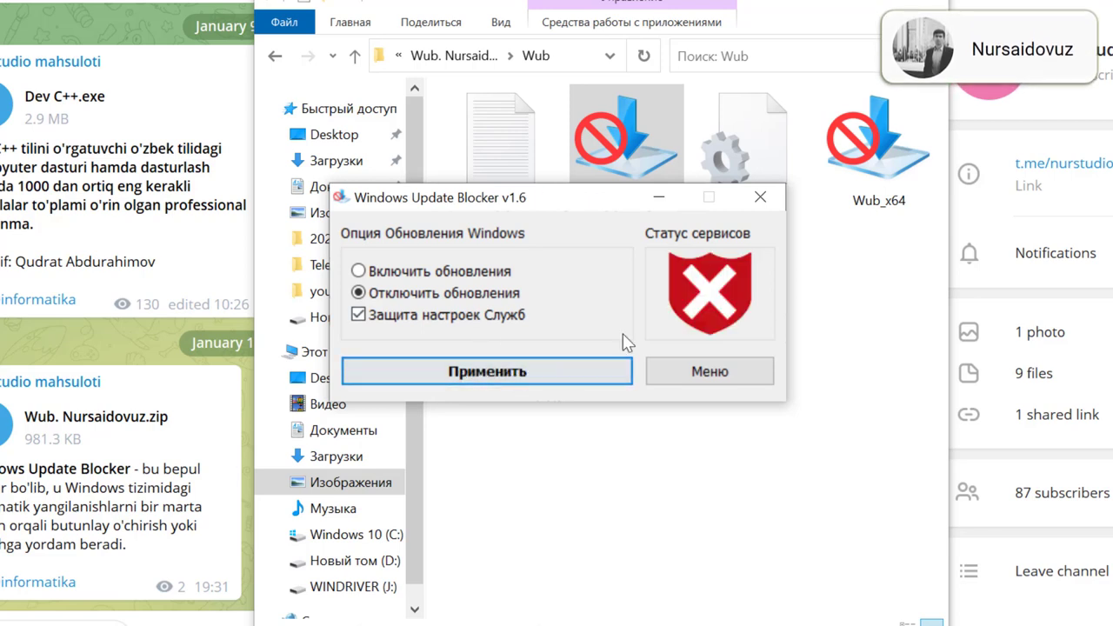
pyautogui.click(705, 393)
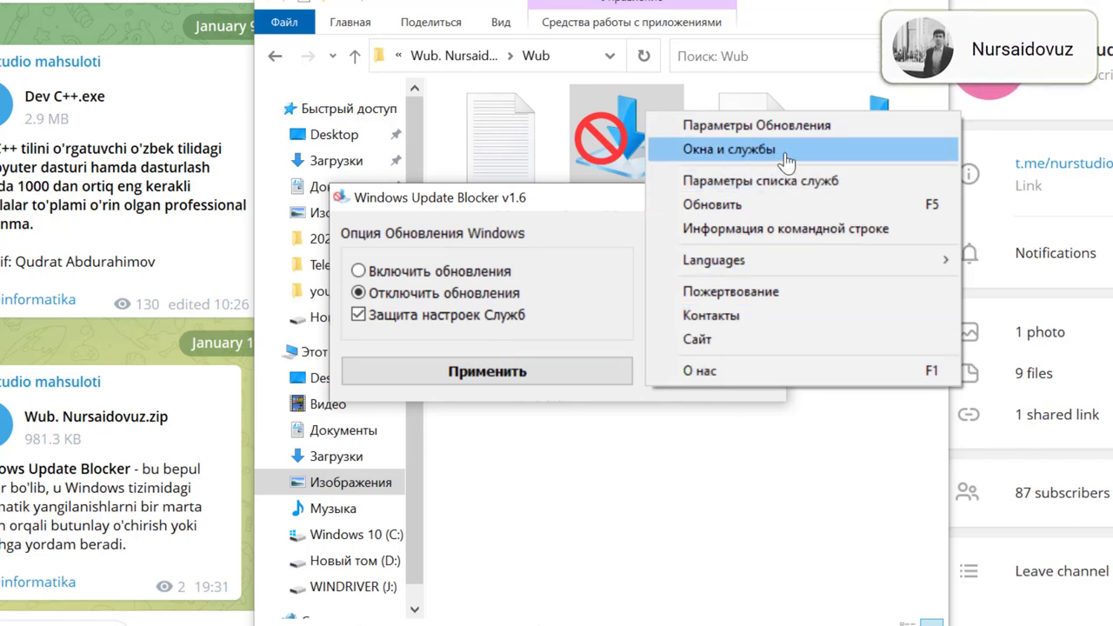
pyautogui.click(816, 153)
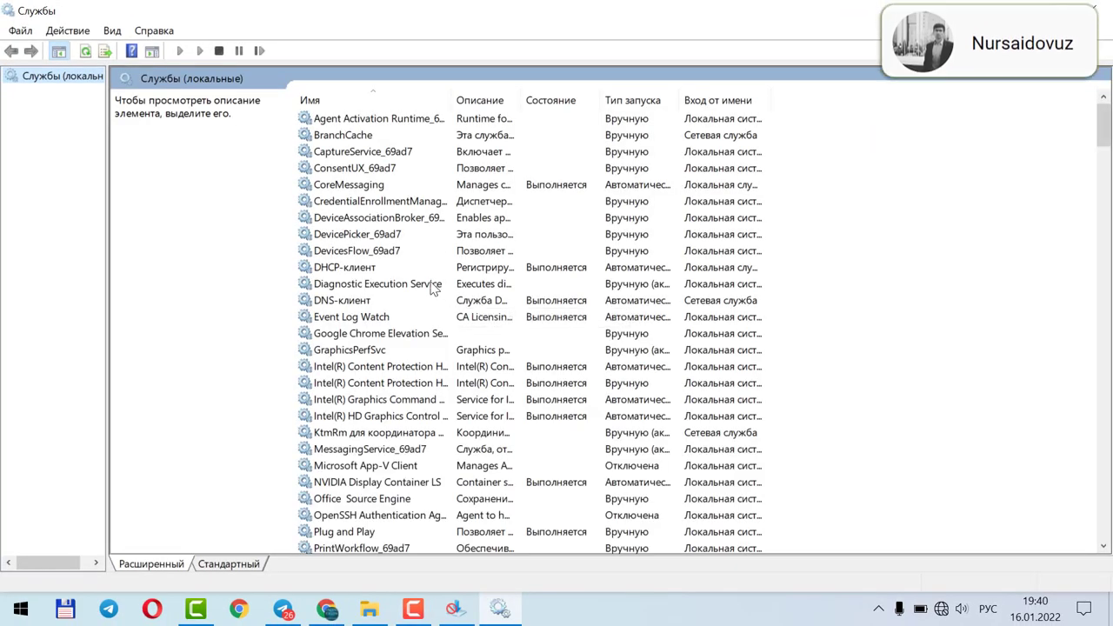
# - Find the Центр обновления Windows service near the end of the services list and open its properties
pyautogui.scroll(-3, 432, 290)
pyautogui.scroll(-3, 432, 290)
pyautogui.scroll(-15, 432, 290)
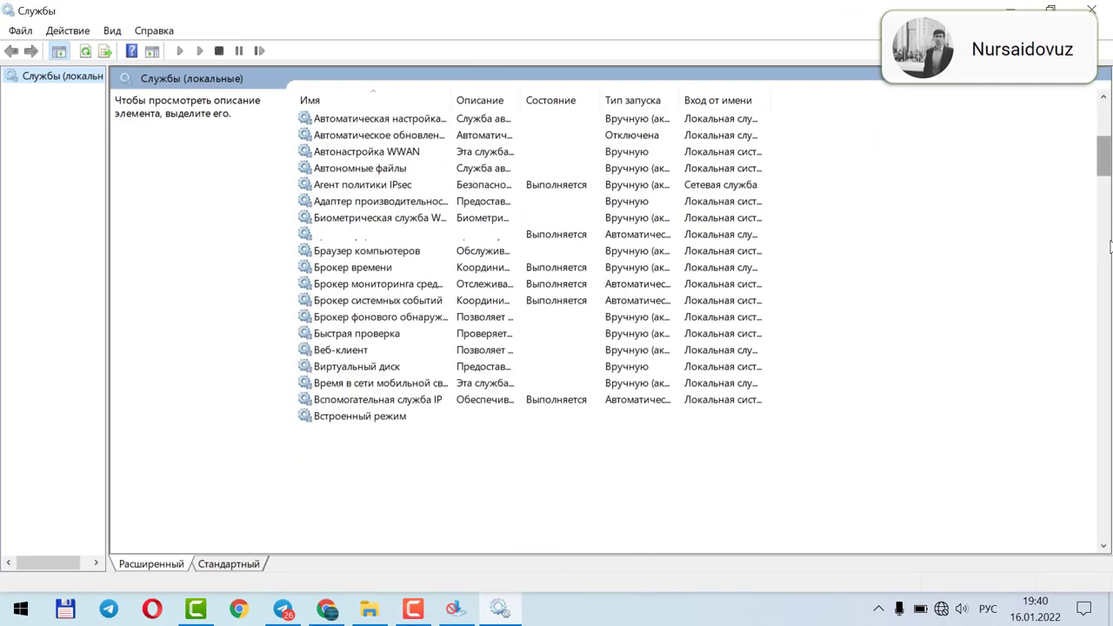
pyautogui.scroll(-20, 1102, 337)
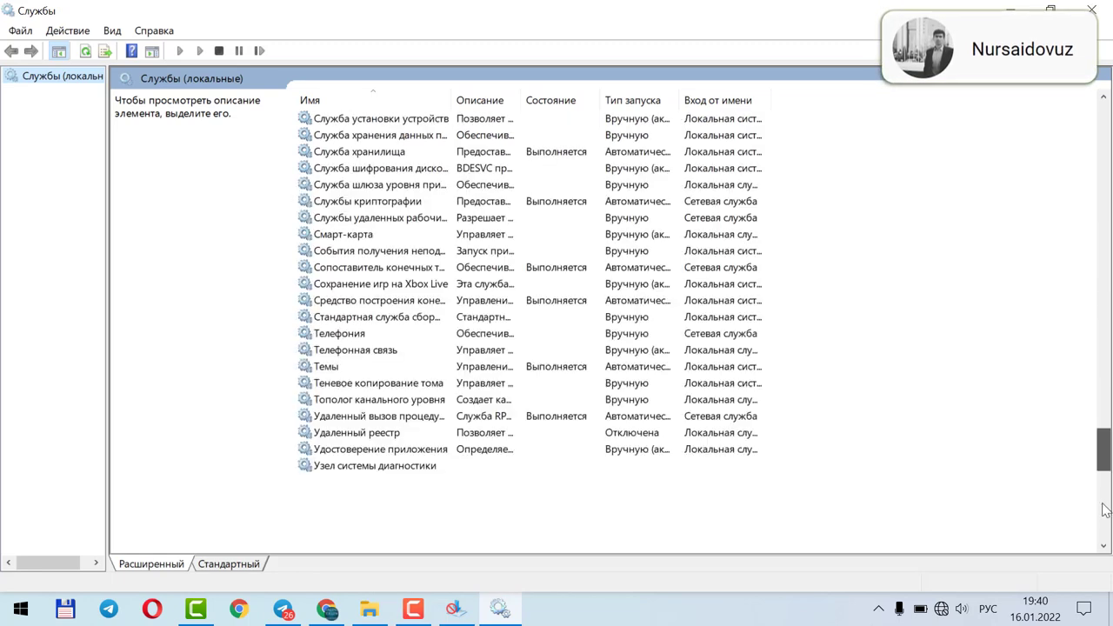
pyautogui.scroll(-5, 1106, 470)
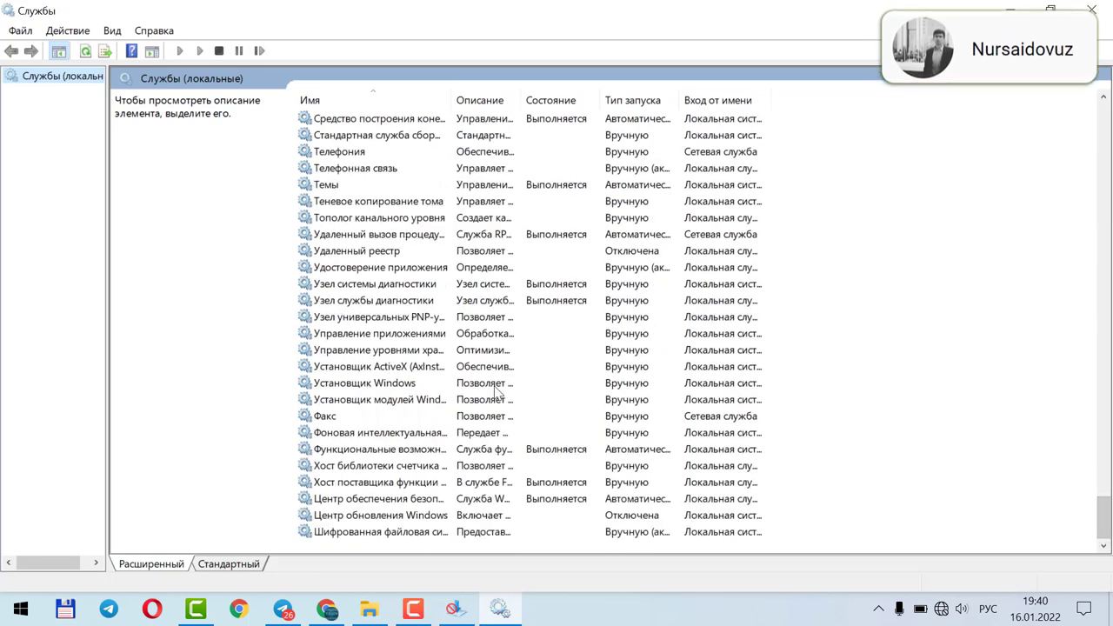
pyautogui.click(382, 516)
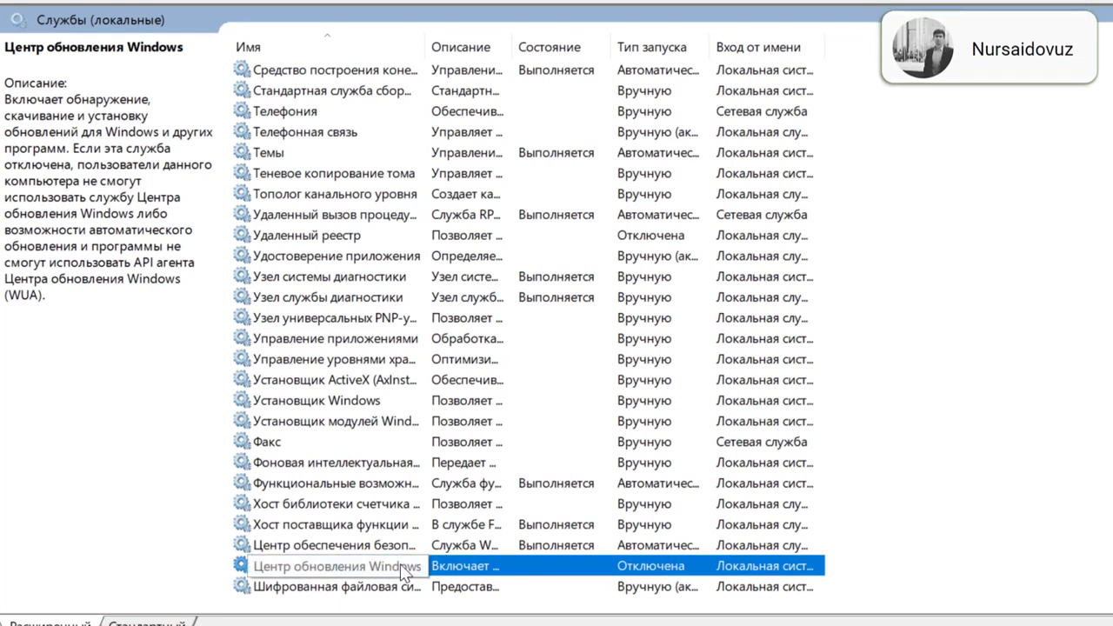
pyautogui.rightClick(403, 571)
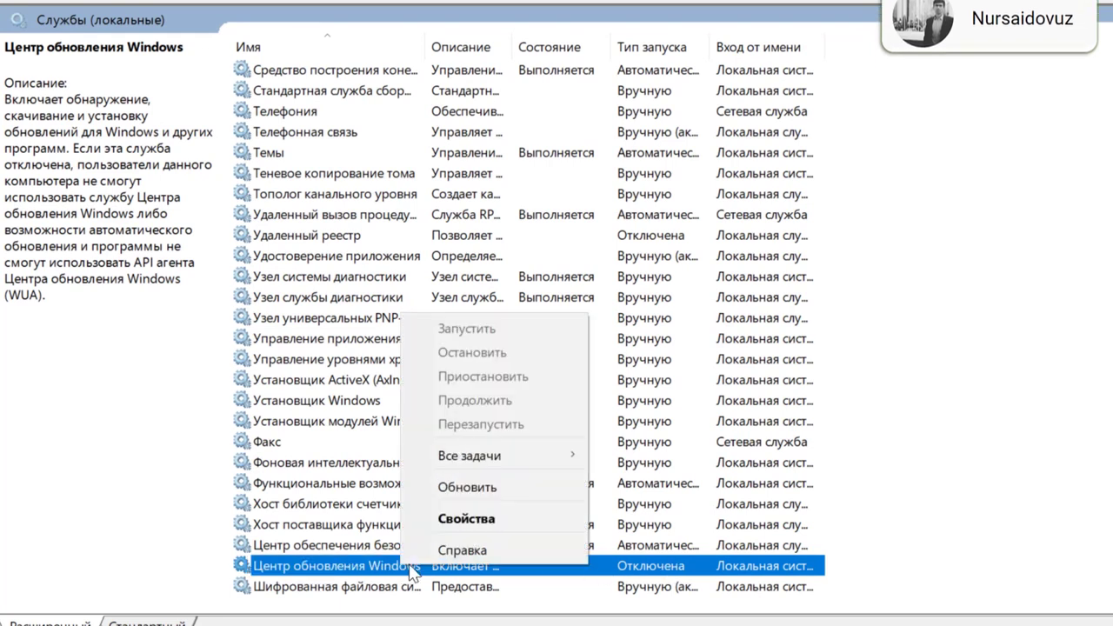
pyautogui.click(469, 519)
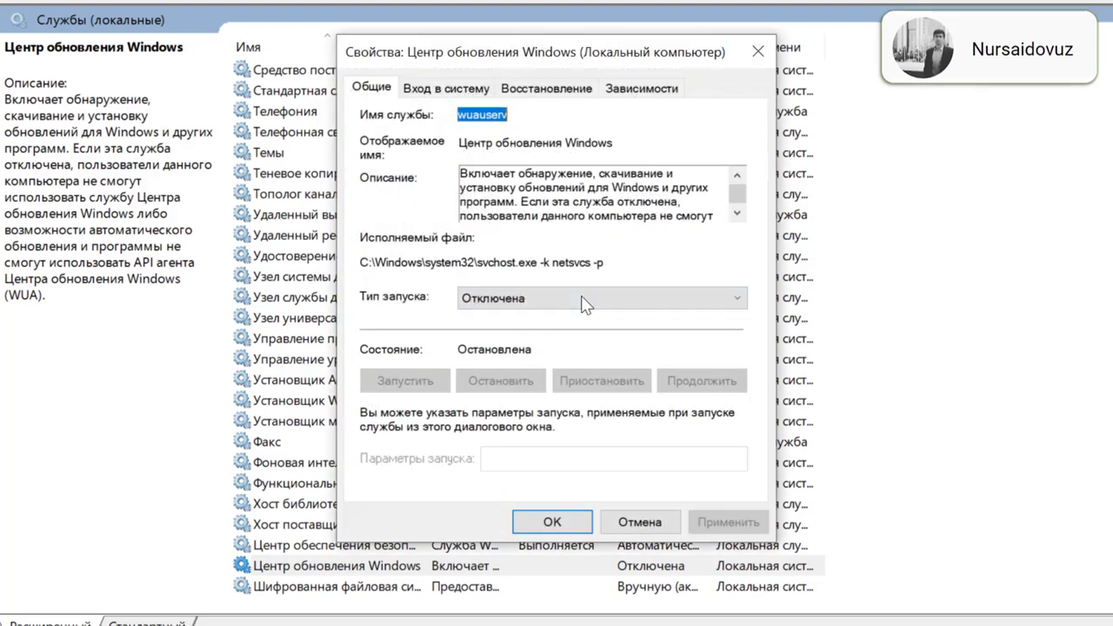
# - Set the startup type of the Центр обновления Windows service to Отключена, apply it and close the properties
pyautogui.click(591, 301)
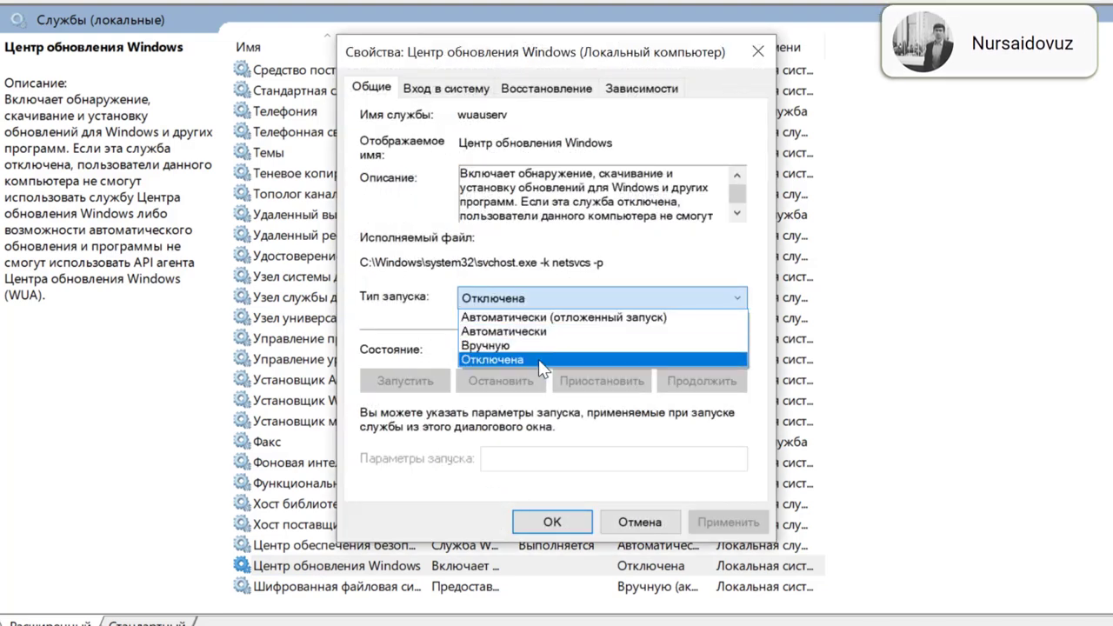
pyautogui.click(533, 359)
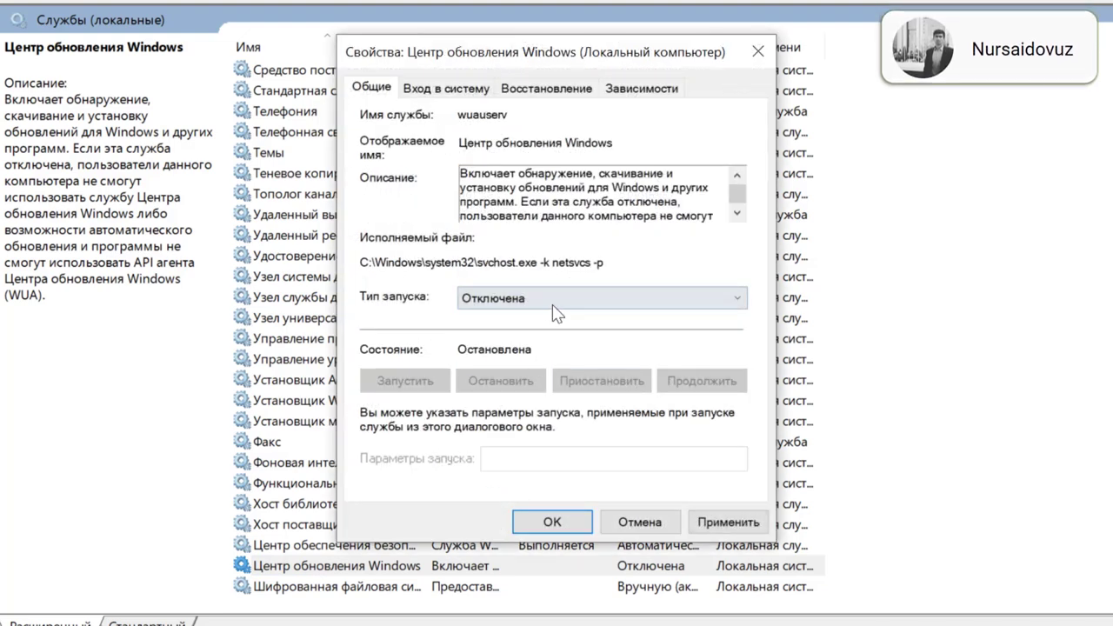
pyautogui.click(735, 526)
pyautogui.click(609, 444)
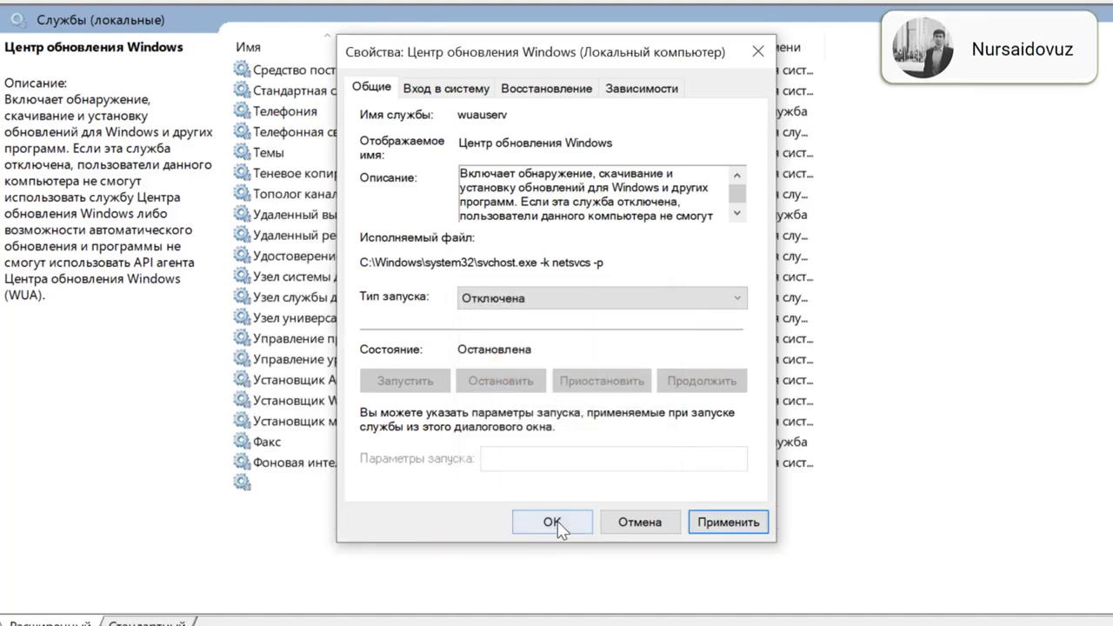
pyautogui.click(553, 521)
pyautogui.click(616, 447)
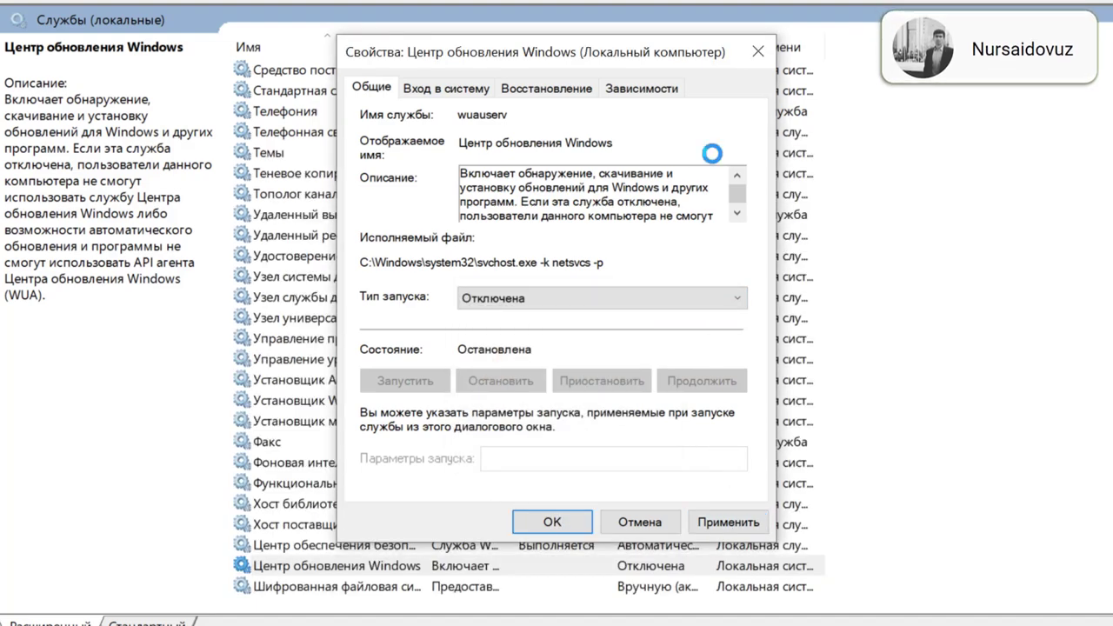
pyautogui.click(760, 55)
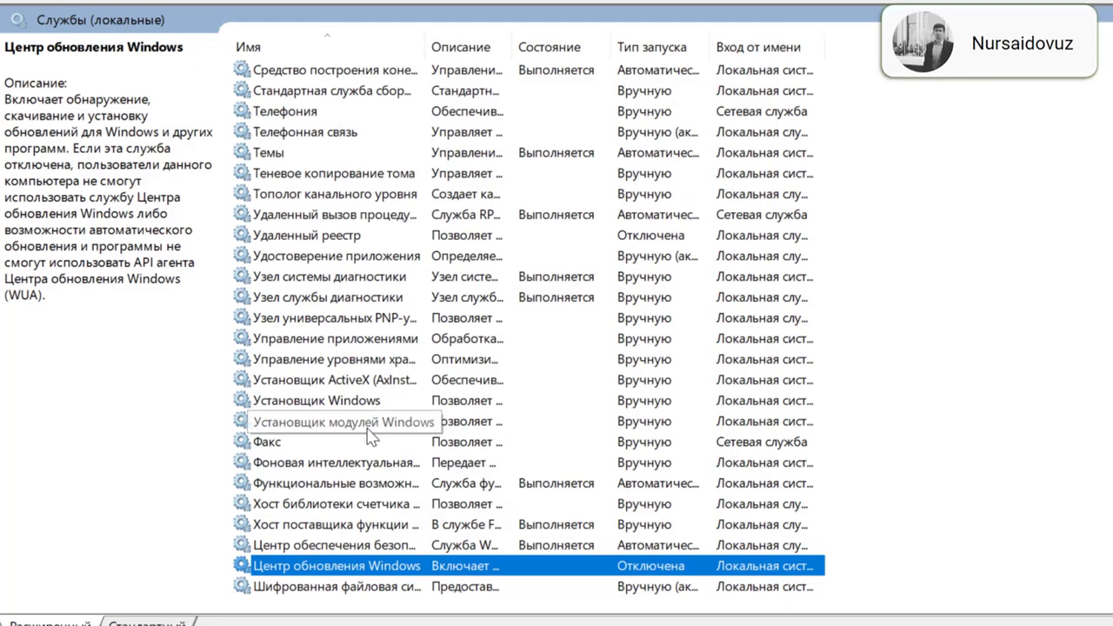
pyautogui.scroll(2, 370, 431)
pyautogui.scroll(10, 369, 430)
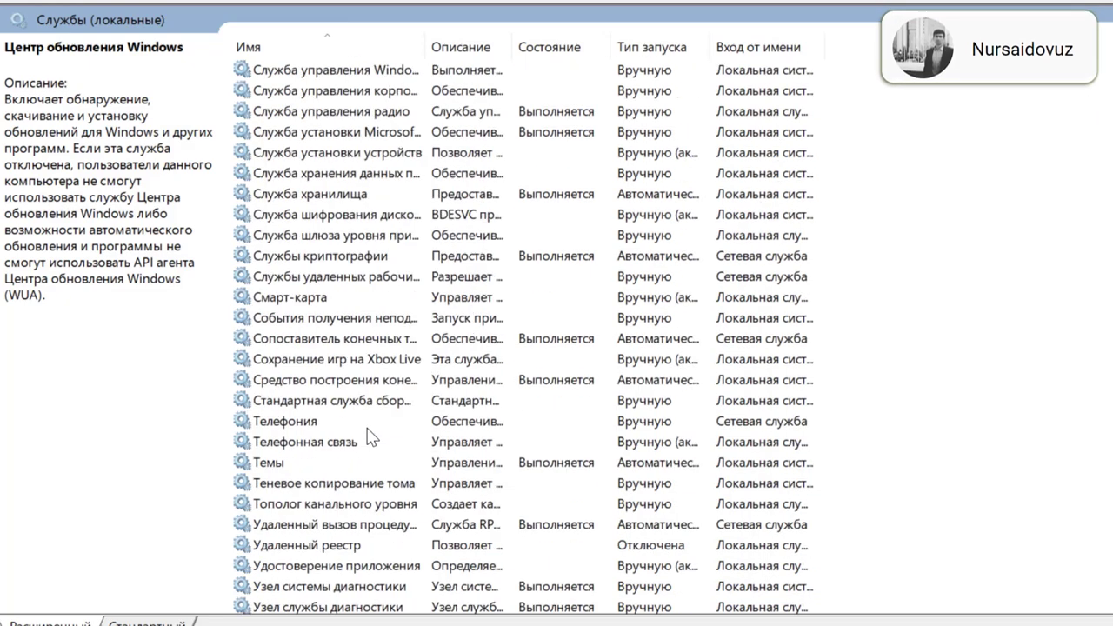
pyautogui.scroll(-2, 327, 352)
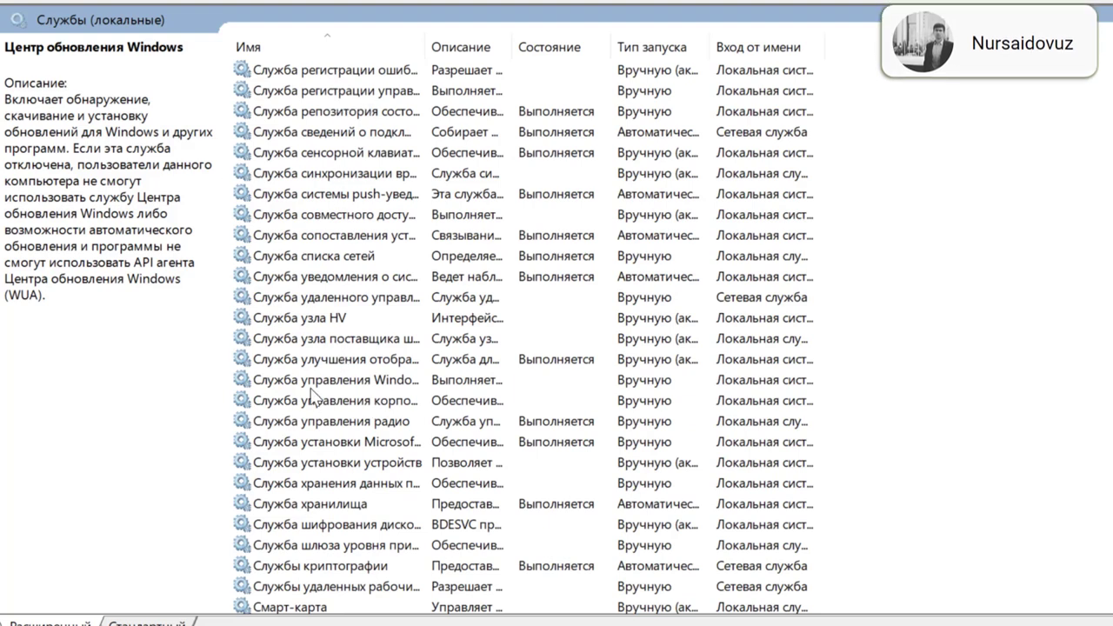
pyautogui.scroll(-8, 327, 474)
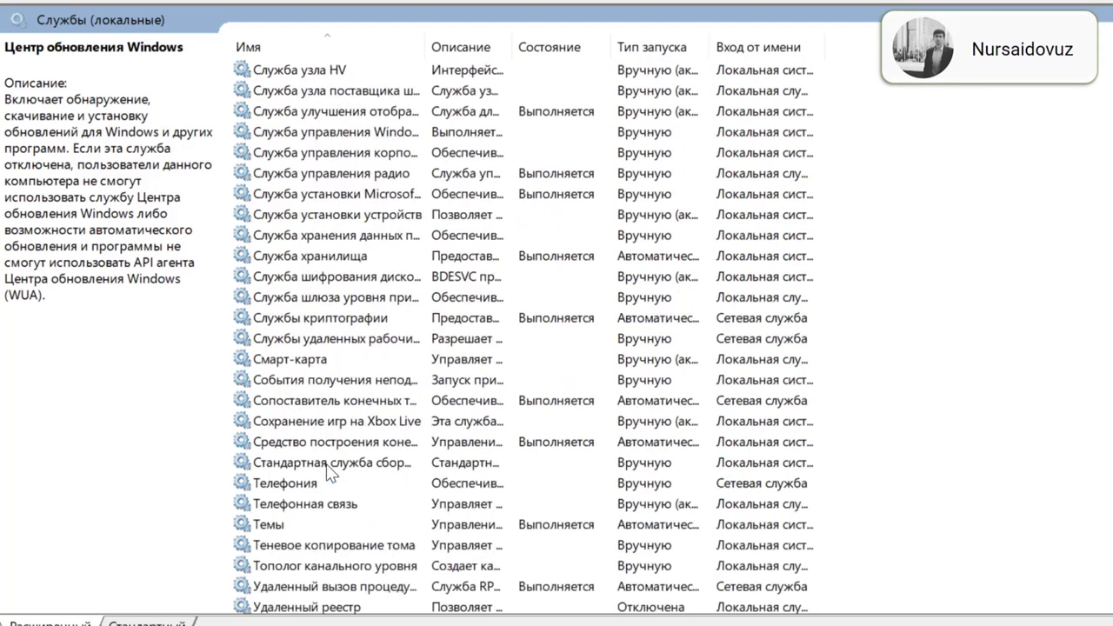
pyautogui.scroll(-2, 326, 552)
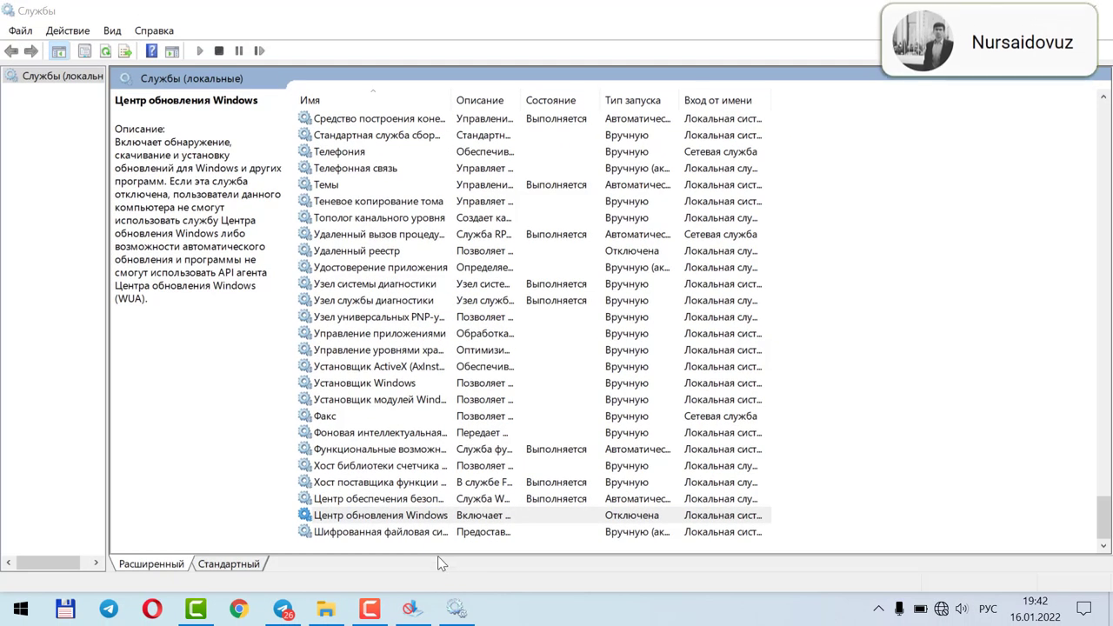
# - In Windows Update Blocker's service list settings (Параметры списка служб), set the default service type of dosvc to Отключенный
pyautogui.click(414, 608)
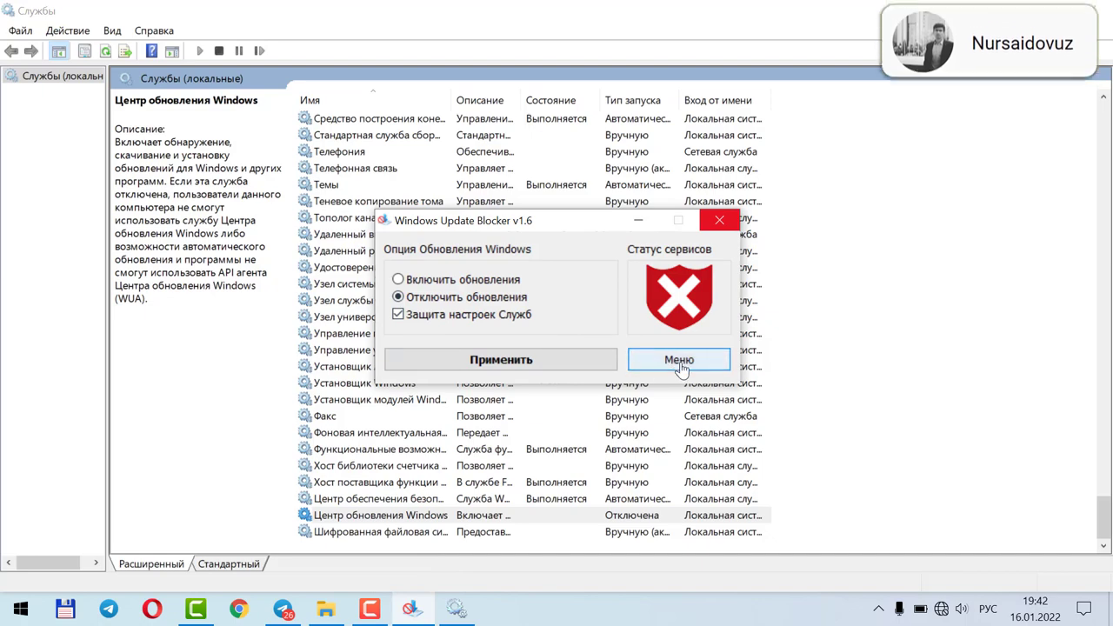
pyautogui.click(652, 360)
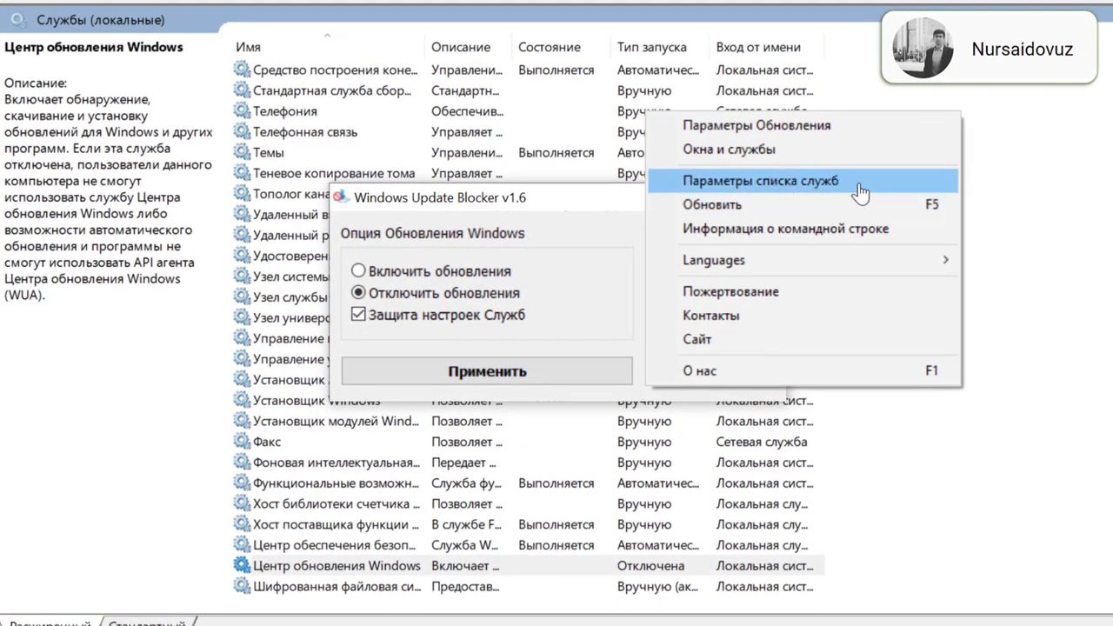
pyautogui.click(884, 189)
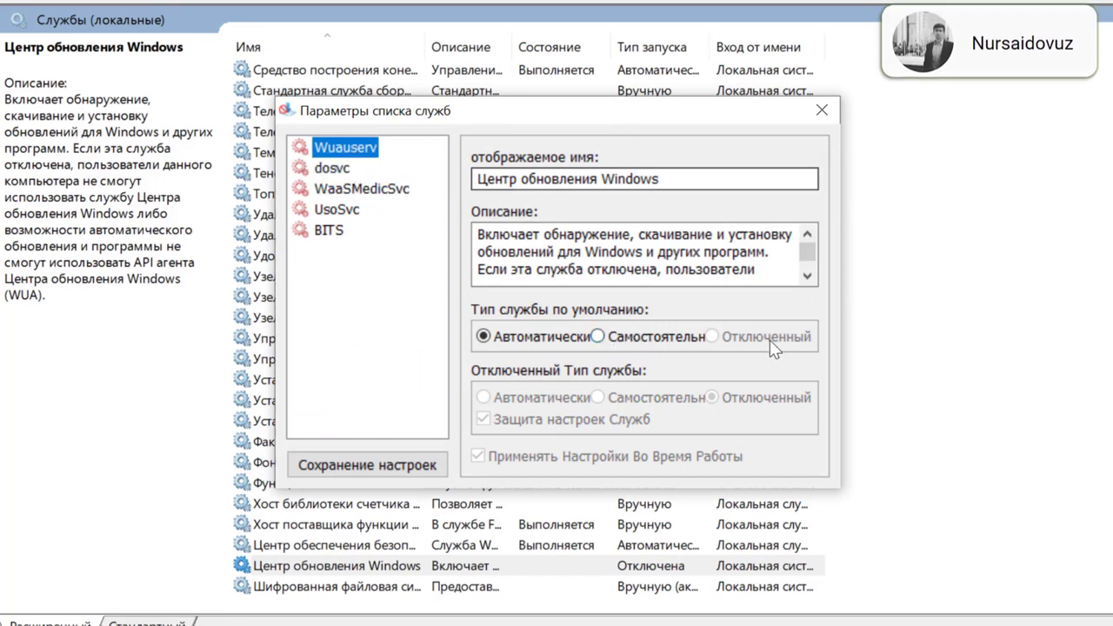
pyautogui.click(332, 169)
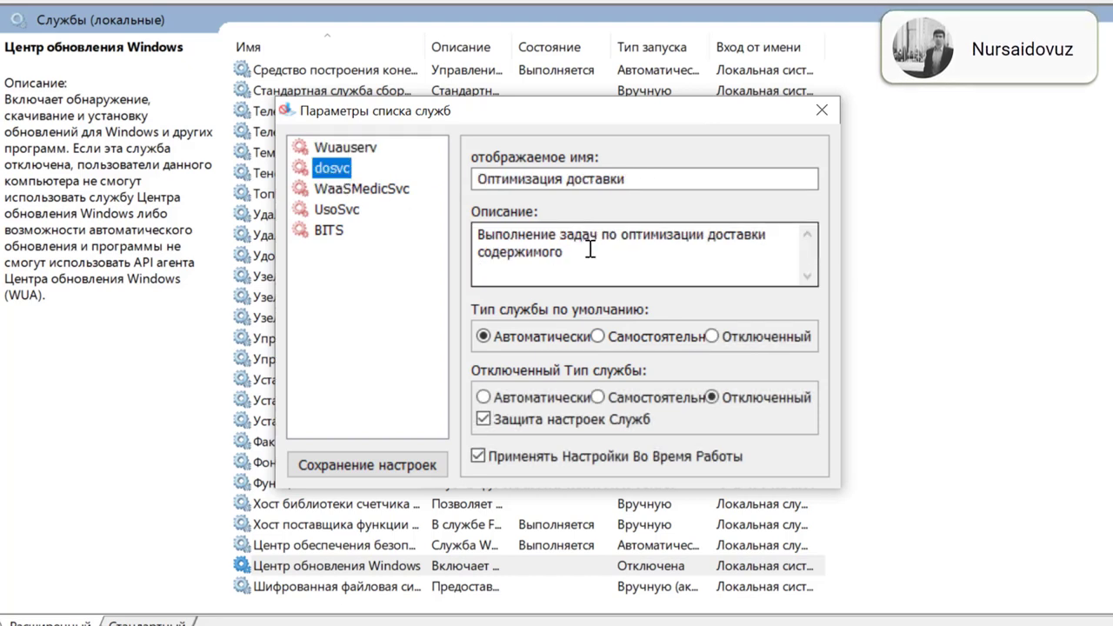
pyautogui.click(748, 342)
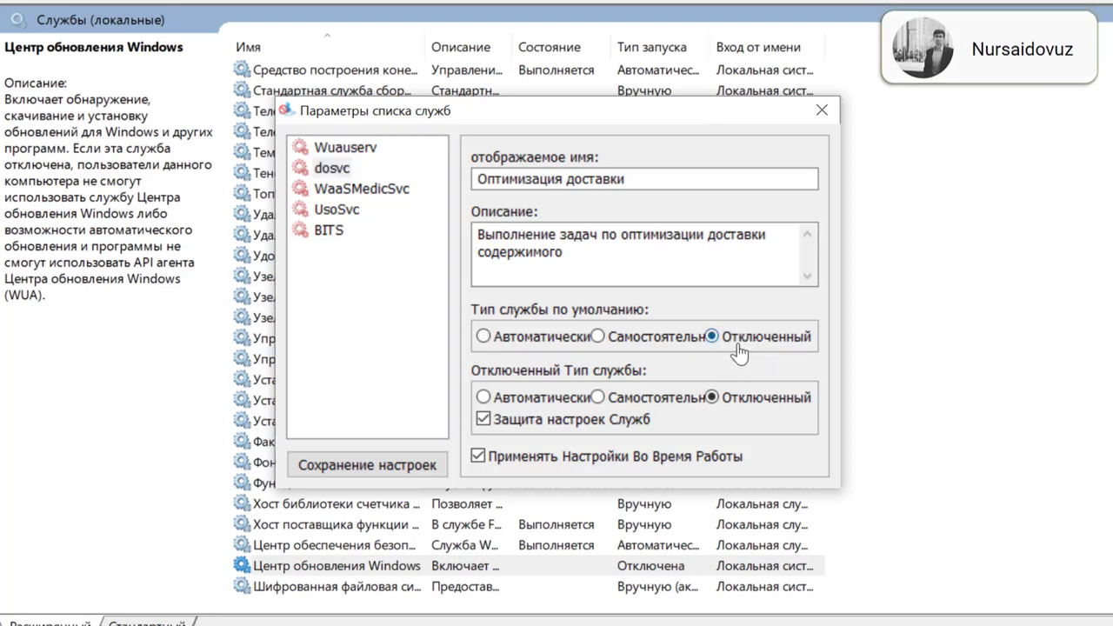
# - Review the display names, descriptions and service types of WaaSMedicSvc, UsoSvc and BITS in the service list settings
pyautogui.click(361, 189)
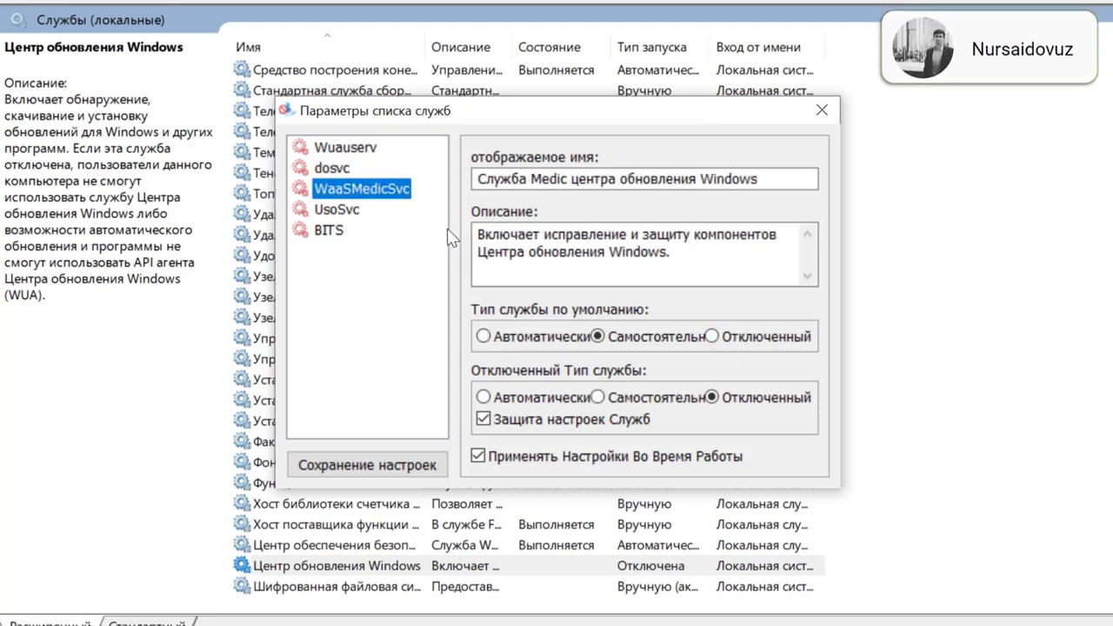
pyautogui.moveTo(609, 251); pyautogui.dragTo(474, 236)
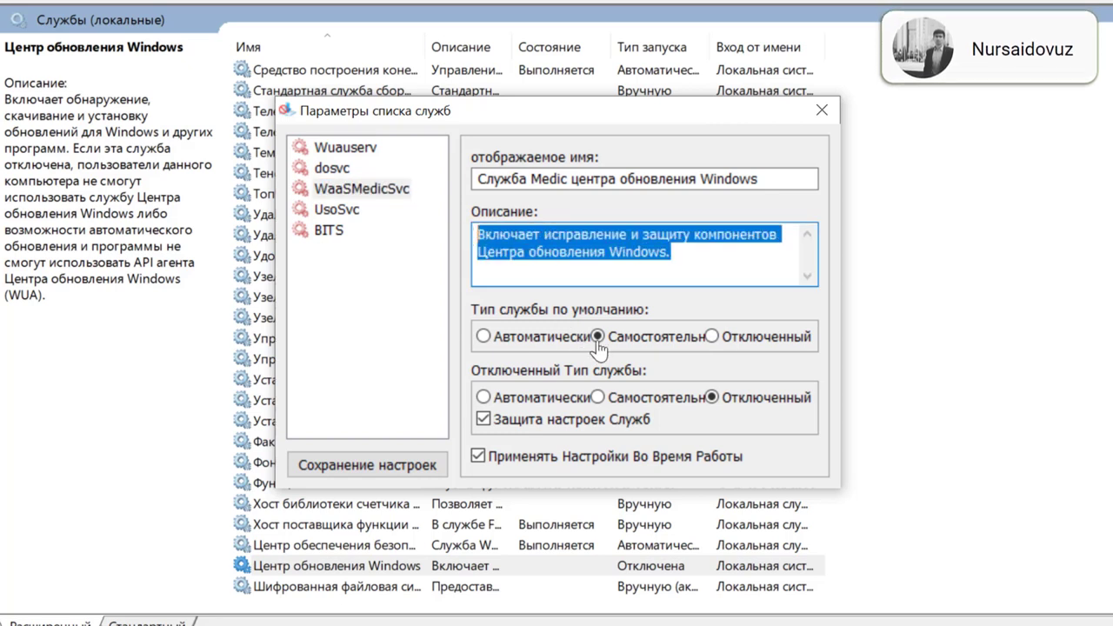
pyautogui.click(336, 209)
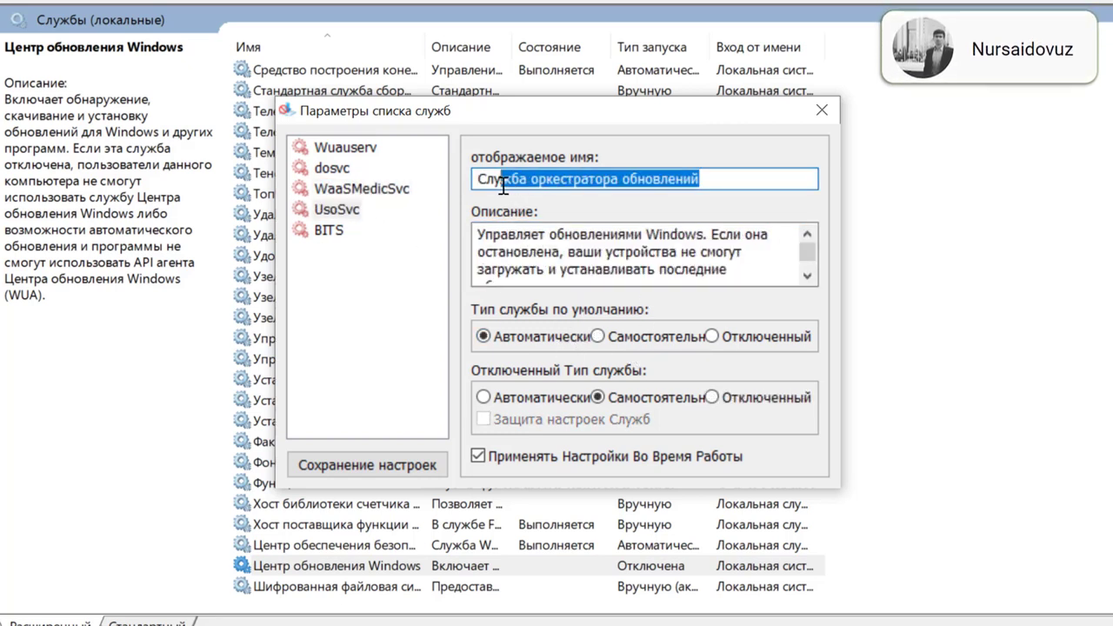
pyautogui.moveTo(502, 187); pyautogui.dragTo(493, 184)
pyautogui.click(585, 270)
pyautogui.click(328, 231)
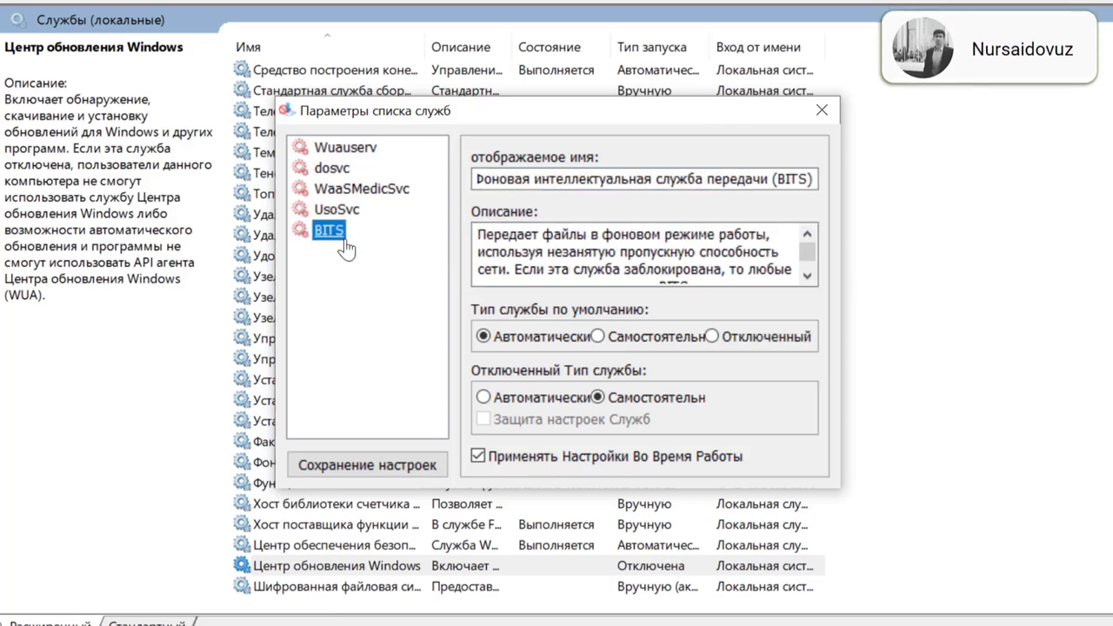
pyautogui.moveTo(476, 179); pyautogui.dragTo(813, 179)
pyautogui.click(686, 179)
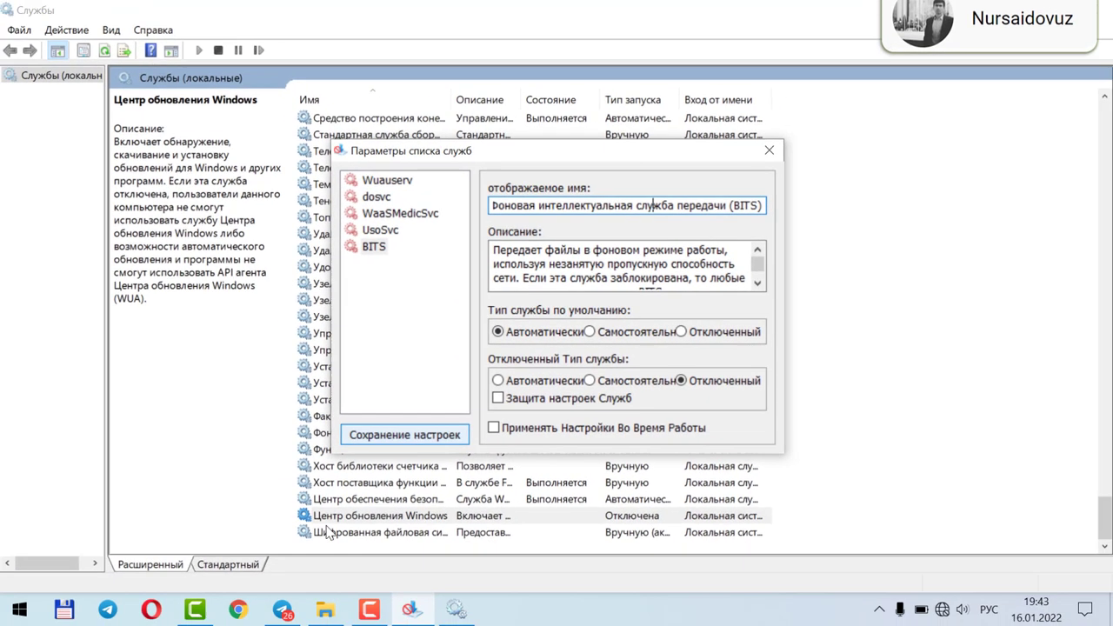
# - Open the Wub configuration file from the Wub folder in Notepad++, look through its sections and close it
pyautogui.click(325, 609)
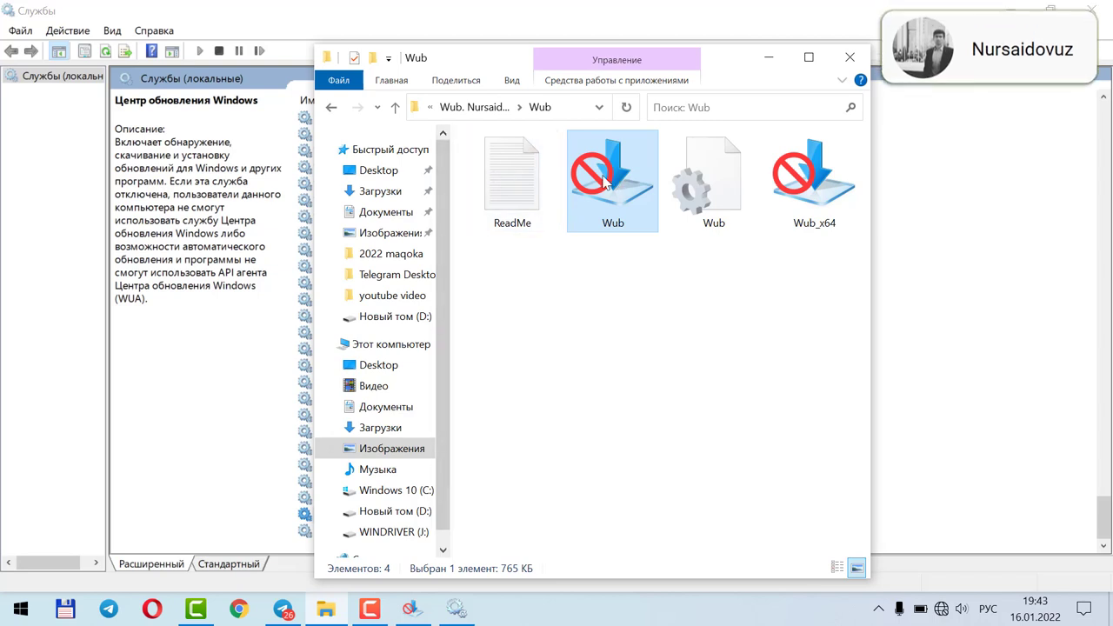
pyautogui.click(718, 191)
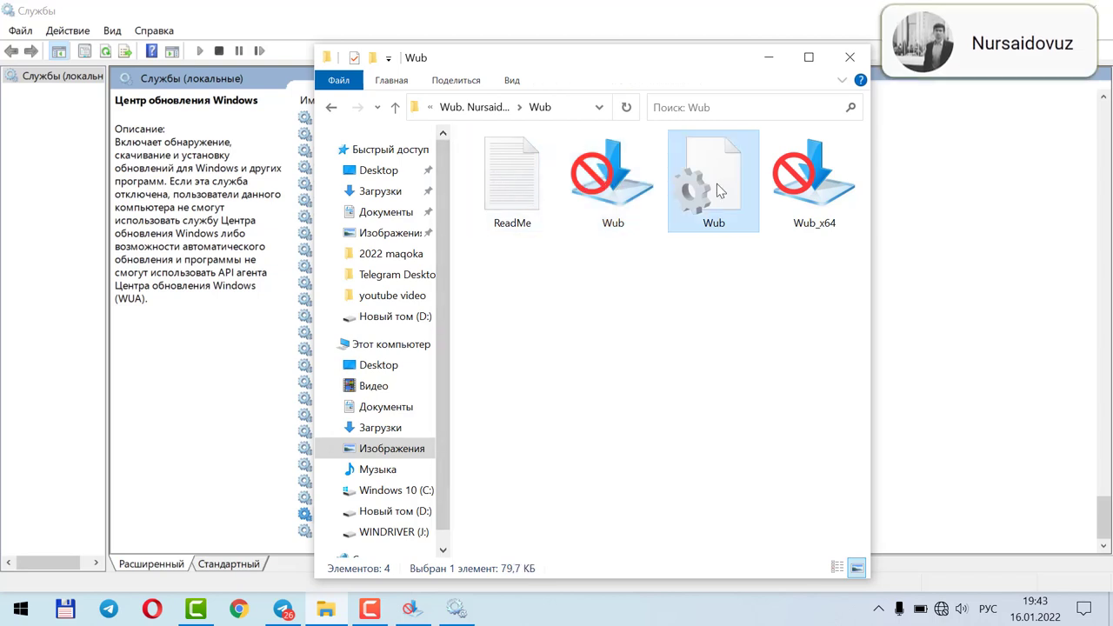
pyautogui.rightClick(718, 191)
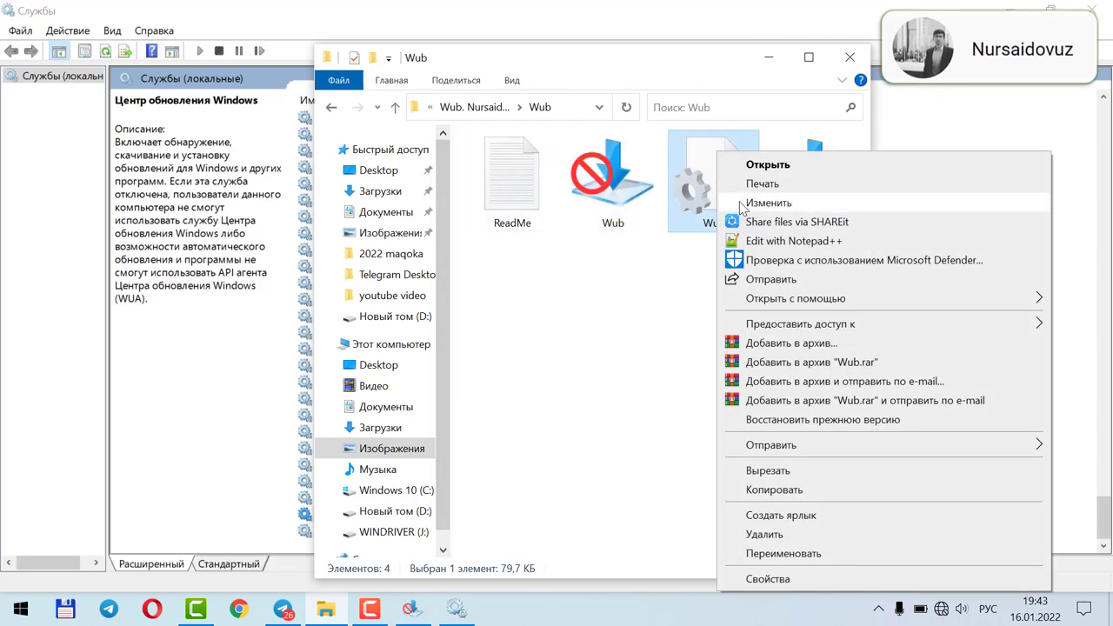
pyautogui.click(770, 243)
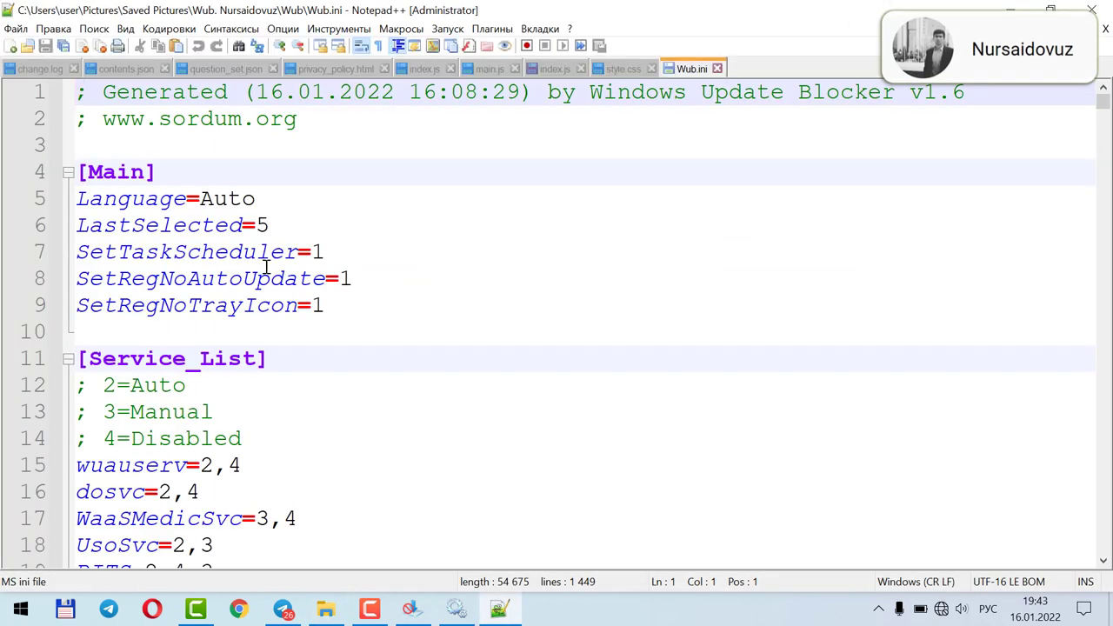
pyautogui.scroll(-9, 283, 304)
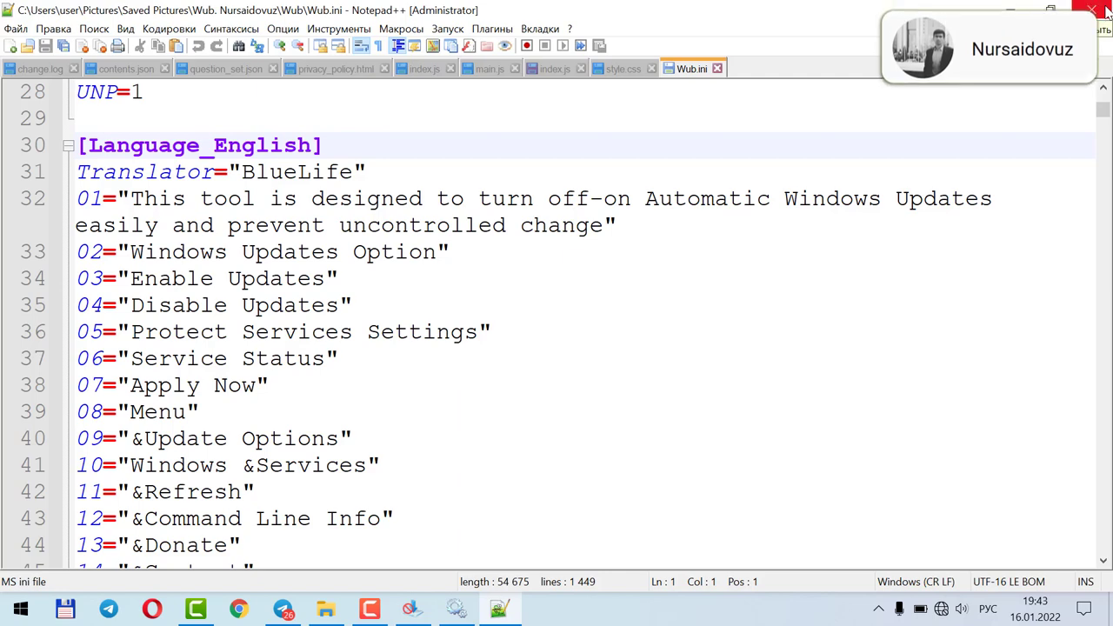
pyautogui.click(1102, 9)
# - Open the Wub configuration file for editing in Notepad and place the cursor after the BITS line under [Service_List]
pyautogui.rightClick(745, 117)
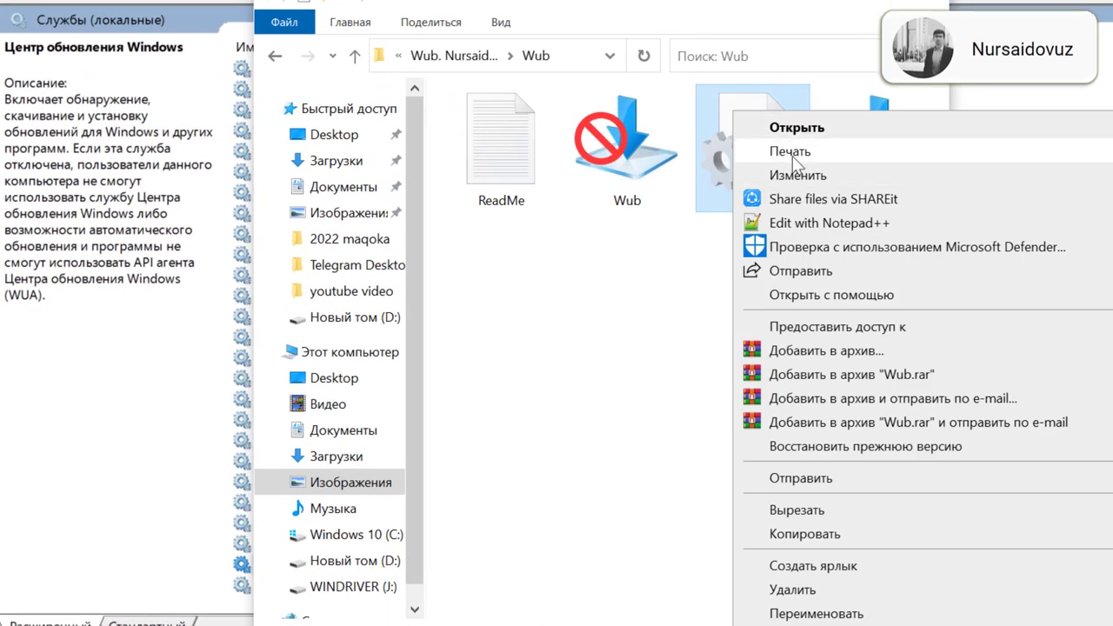
pyautogui.click(787, 175)
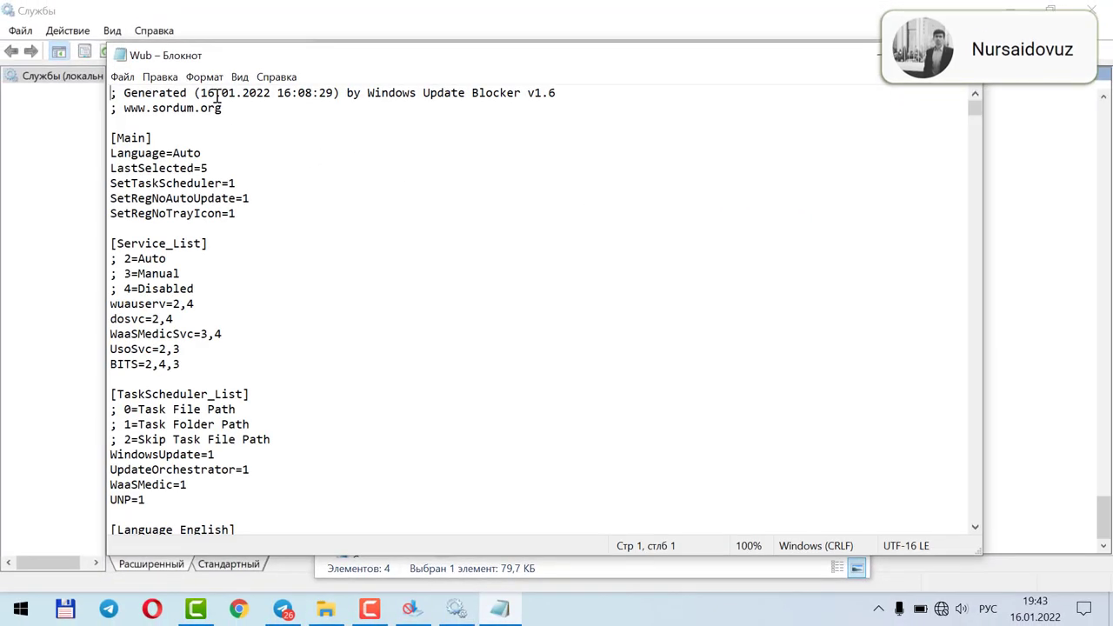
pyautogui.scroll(-1, 191, 304)
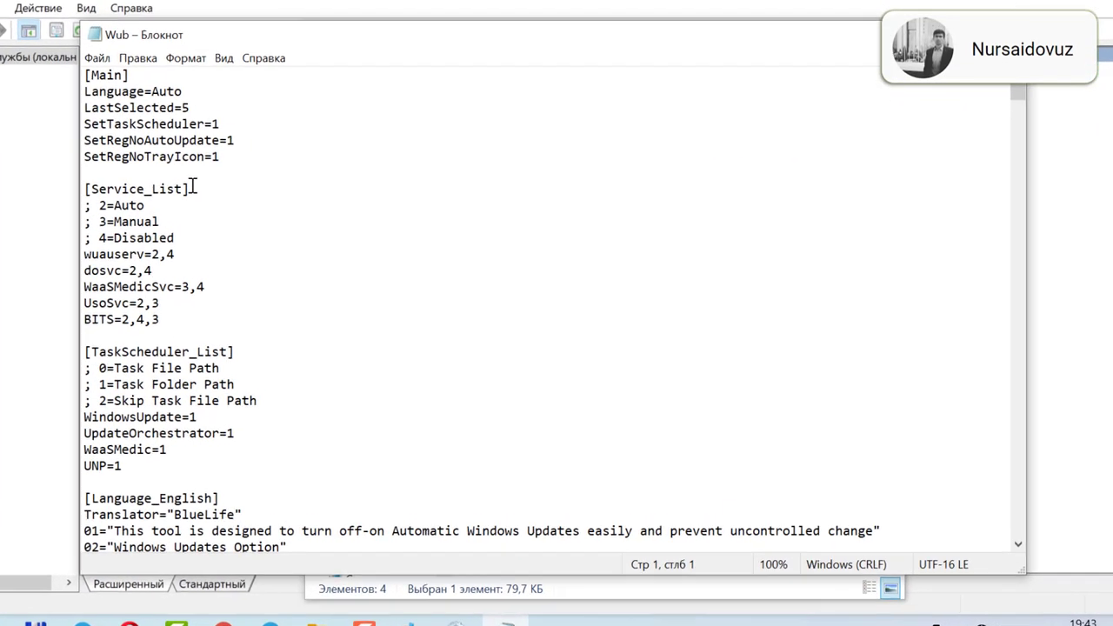
pyautogui.moveTo(193, 187); pyautogui.dragTo(87, 189)
pyautogui.click(183, 319)
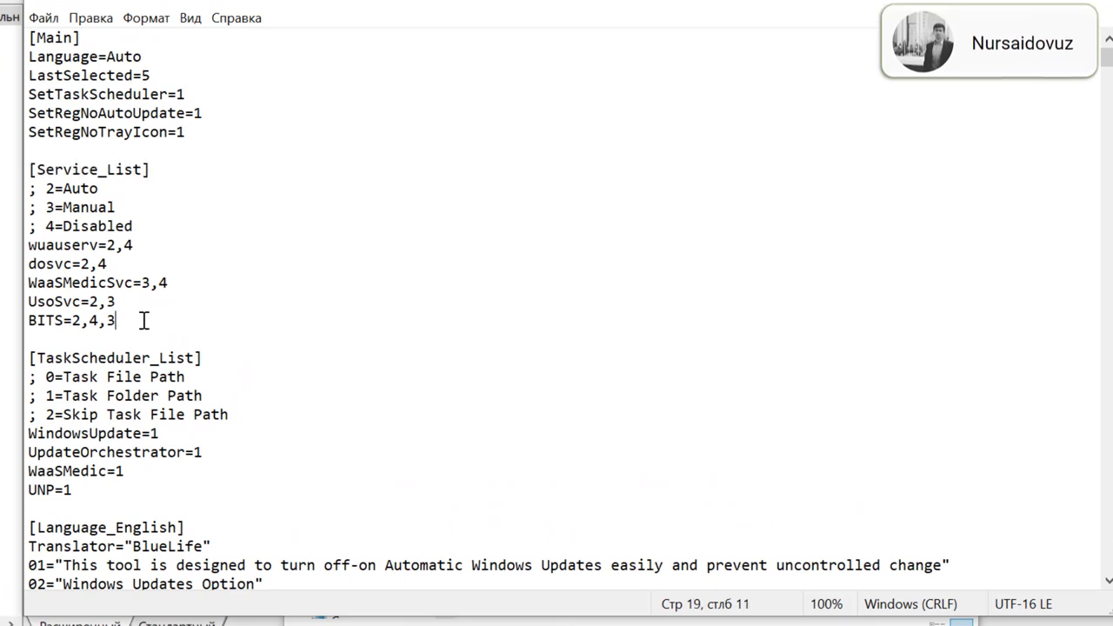
pyautogui.press('Return')
pyautogui.write('ы')
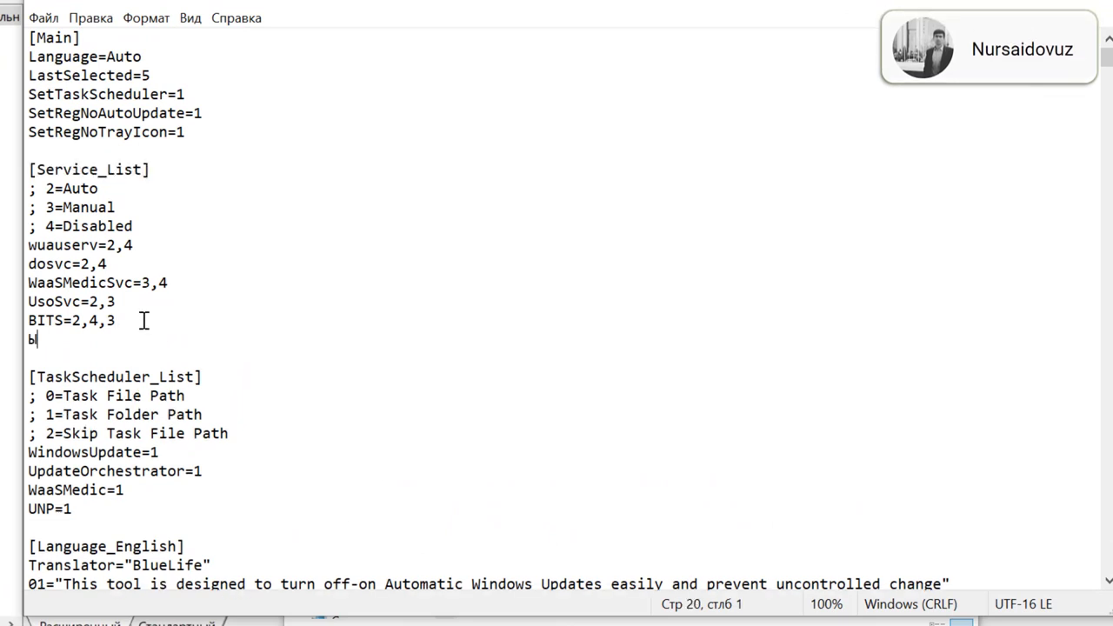
pyautogui.write('ныц')
pyautogui.press('BackSpace')
pyautogui.press('BackSpace')
pyautogui.press('BackSpace')
# - Add the line SysMain=2,4 below BITS=2,4,3 in the [Service_List] section, then save and close the file
pyautogui.press('Return')
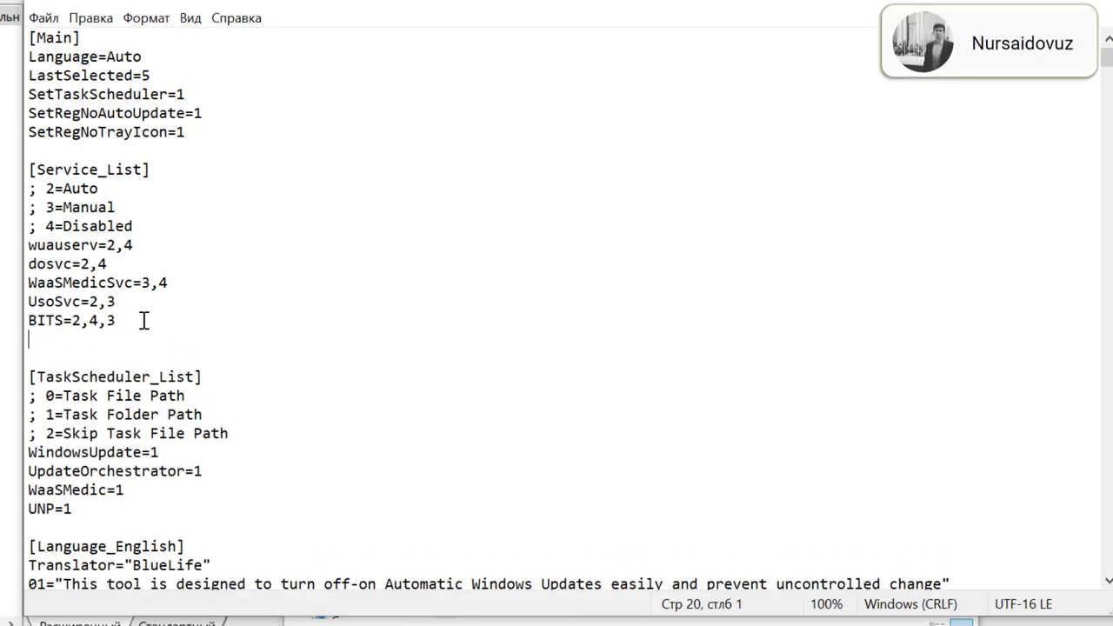
pyautogui.write('Sys')
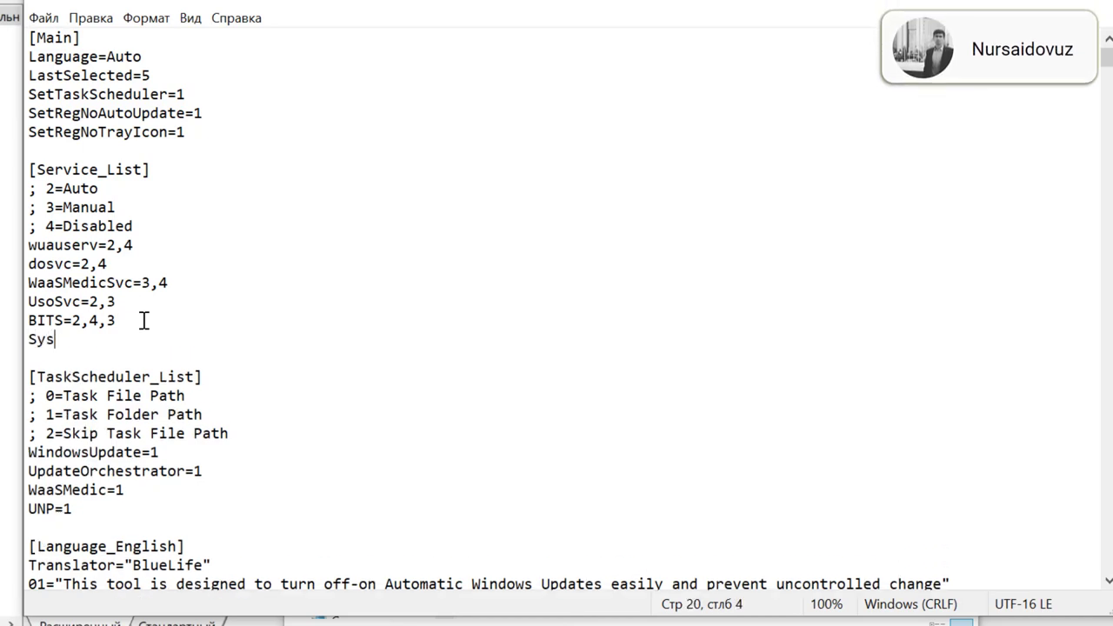
pyautogui.write('Main=2,4')
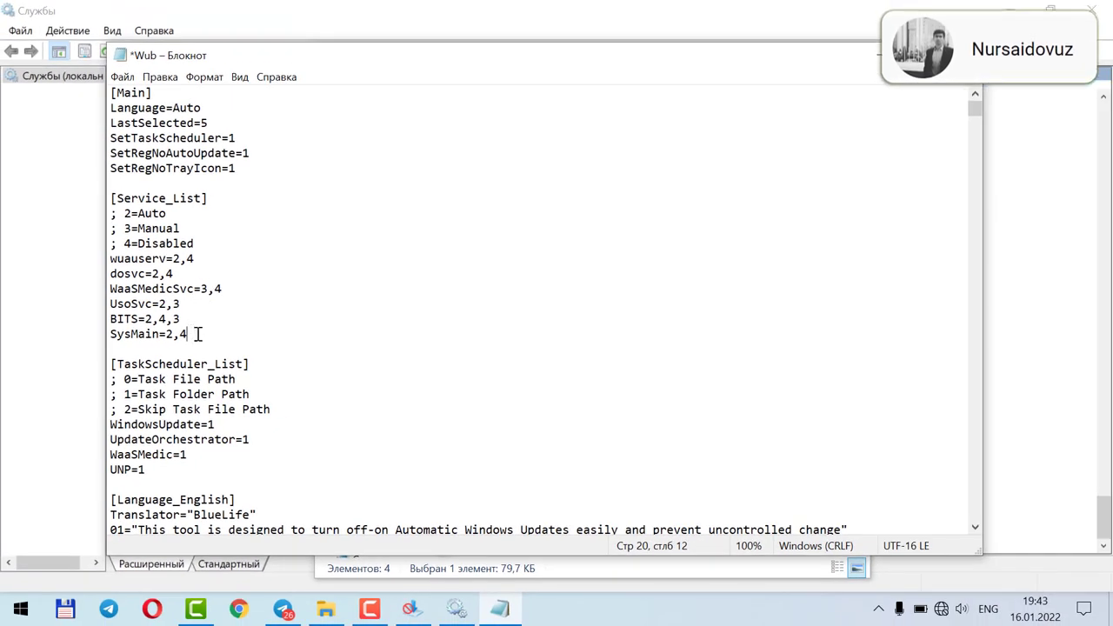
pyautogui.press('Right')
pyautogui.click(122, 77)
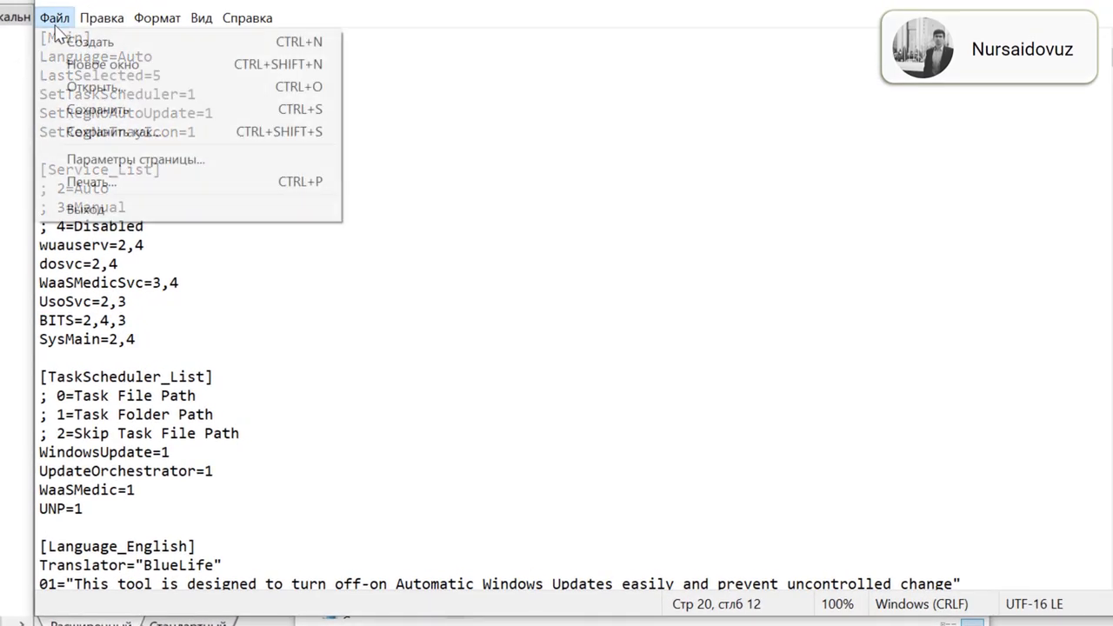
pyautogui.click(165, 109)
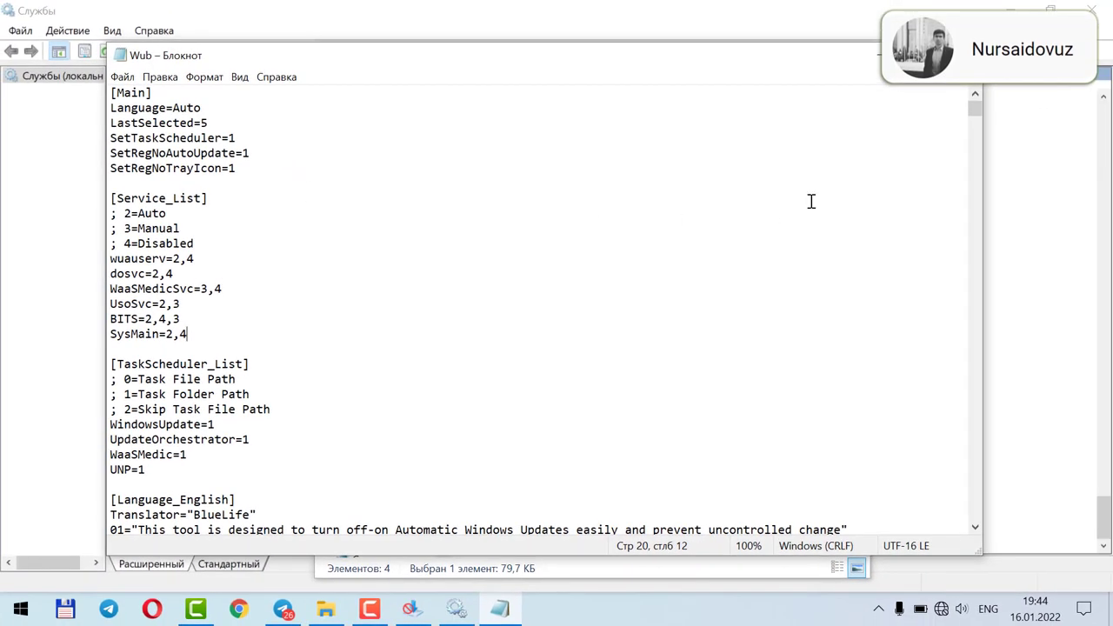
pyautogui.click(1008, 37)
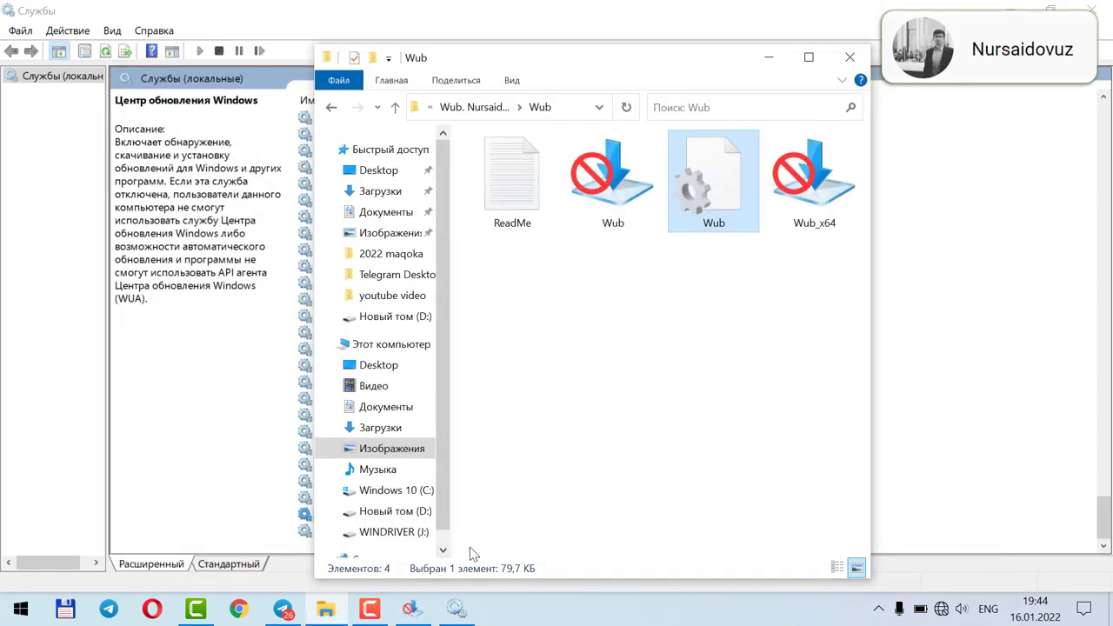
# - Close the service list settings and exit Windows Update Blocker
pyautogui.click(454, 611)
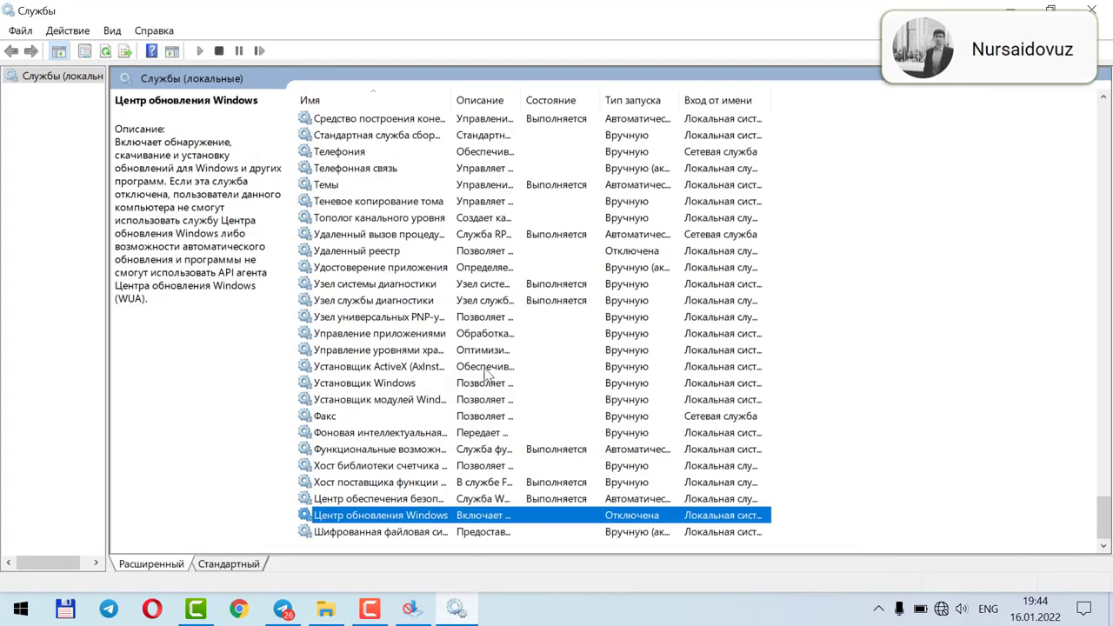
pyautogui.click(415, 600)
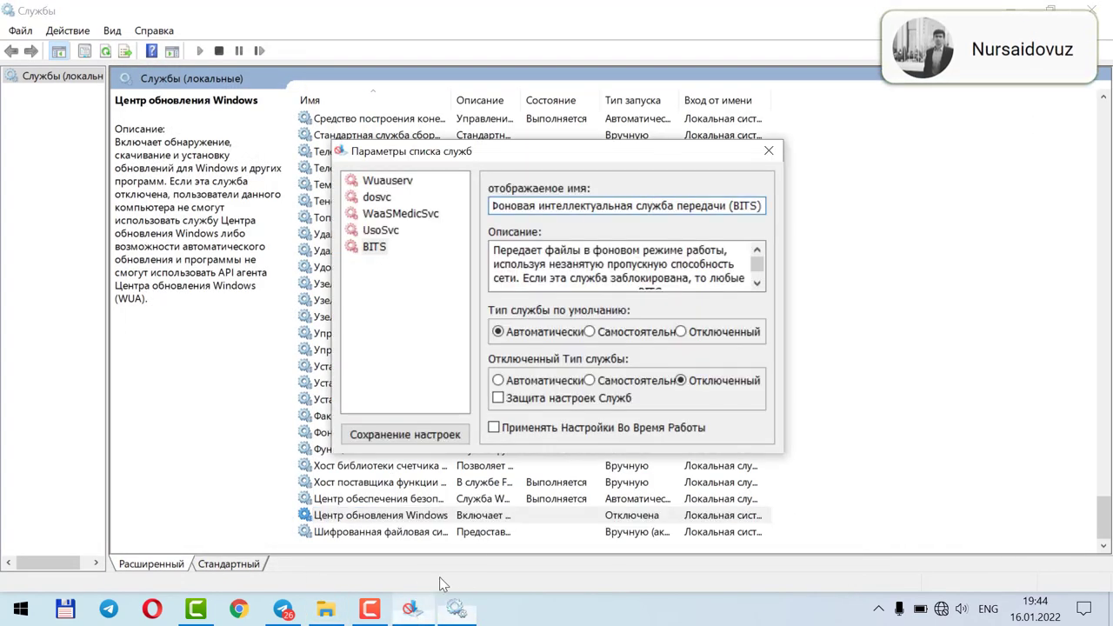
pyautogui.click(767, 152)
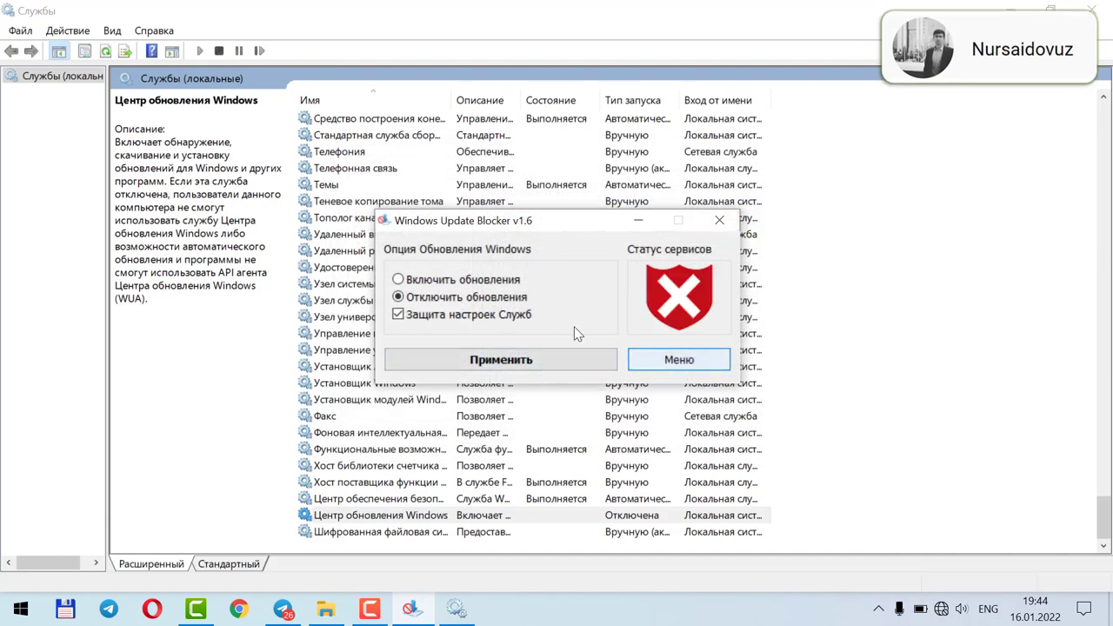
pyautogui.click(719, 220)
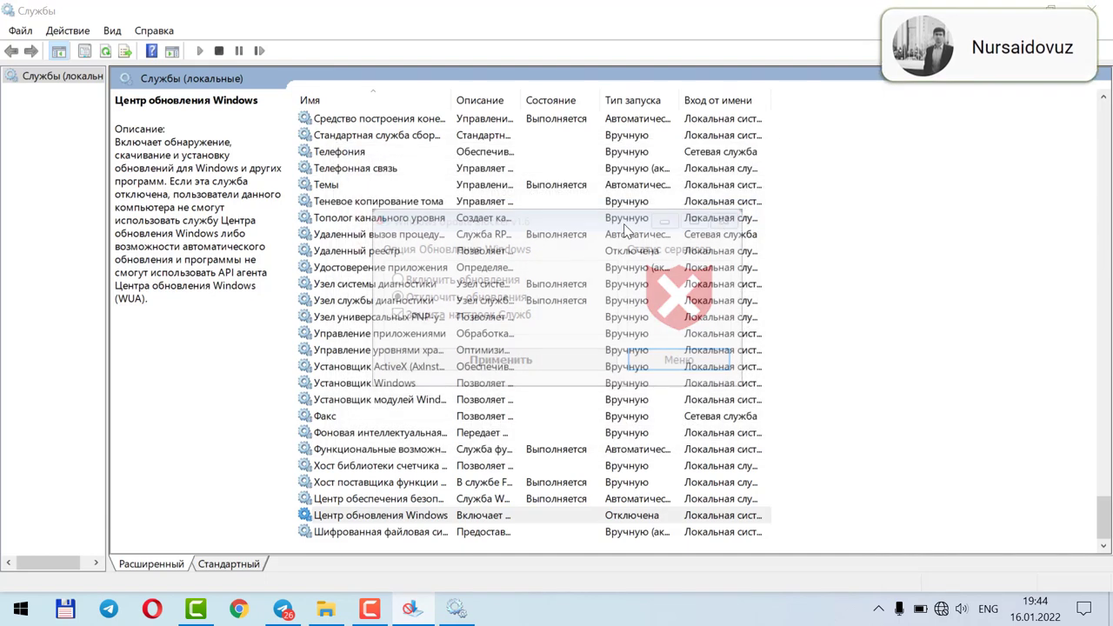
pyautogui.rightClick(342, 188)
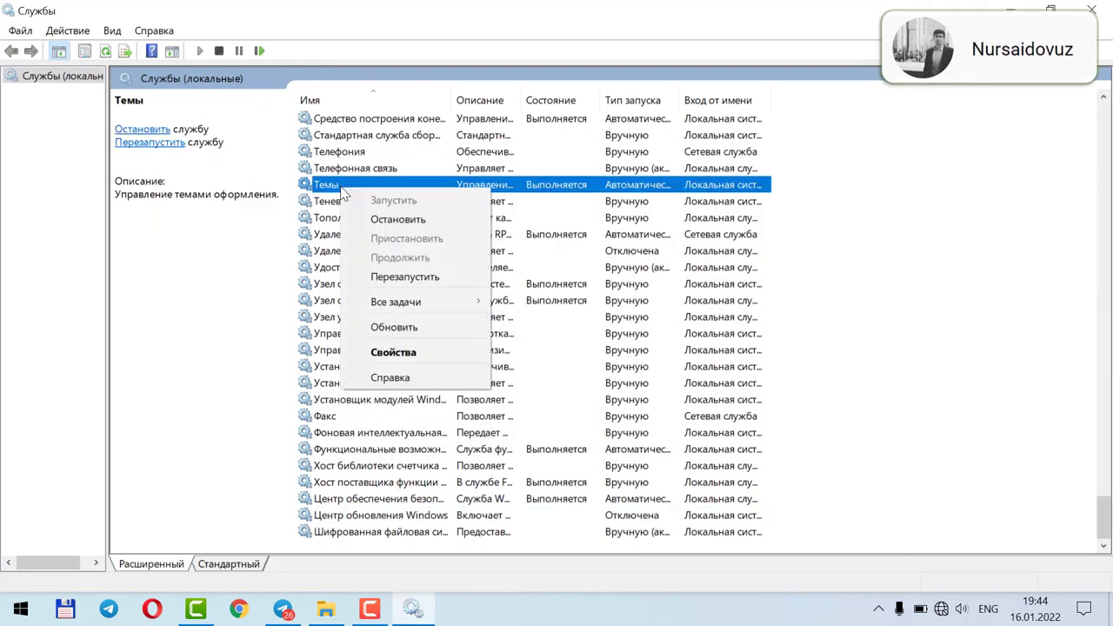
pyautogui.click(380, 277)
pyautogui.click(342, 105)
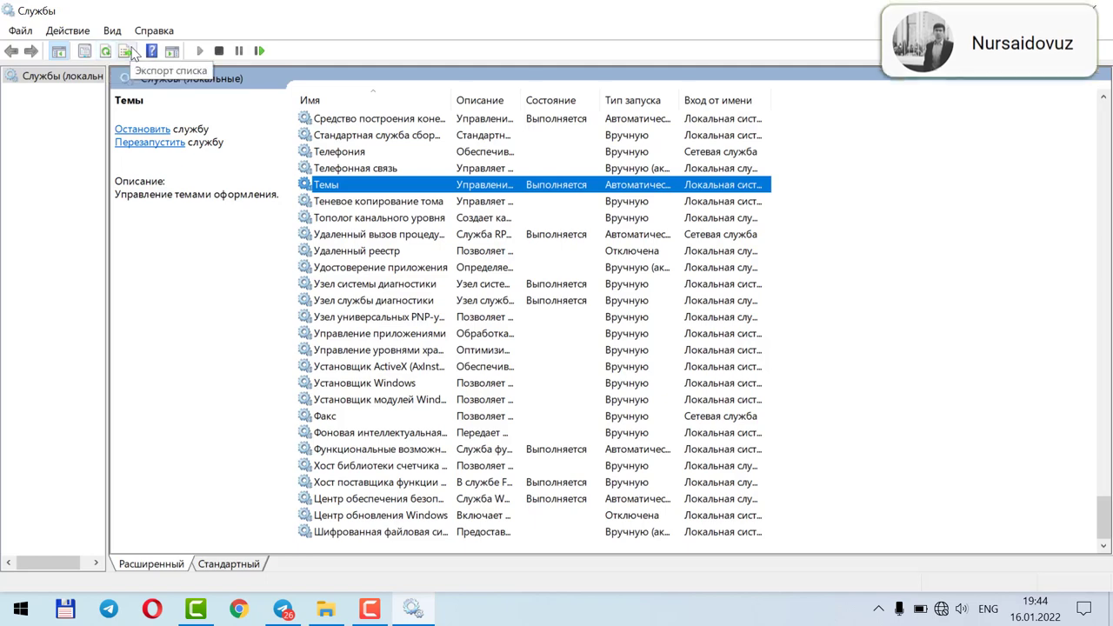
pyautogui.click(83, 52)
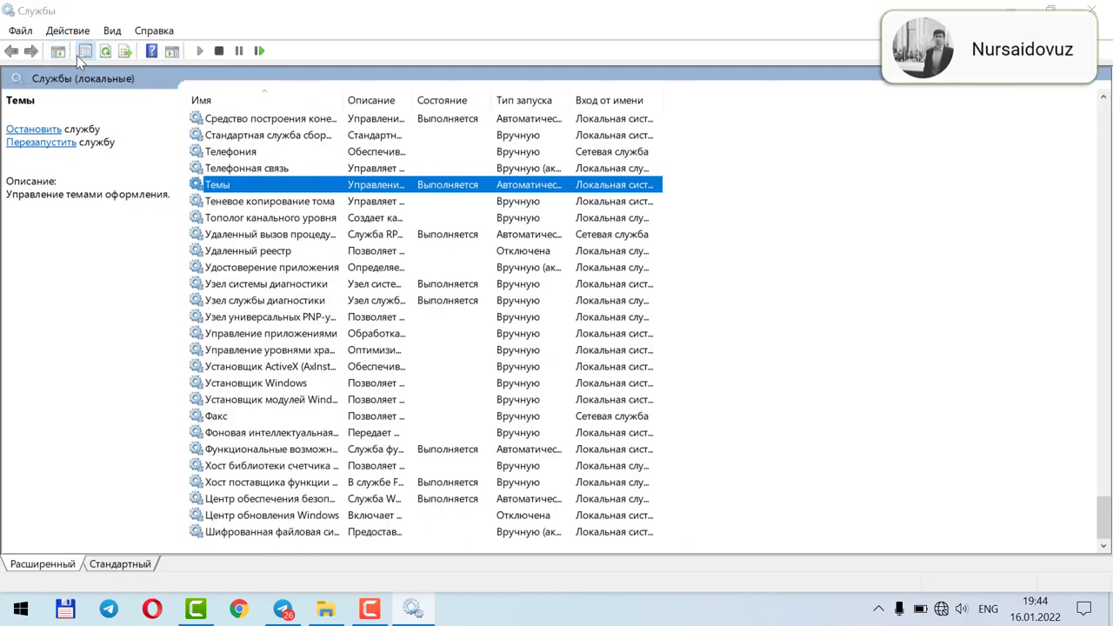
pyautogui.click(58, 50)
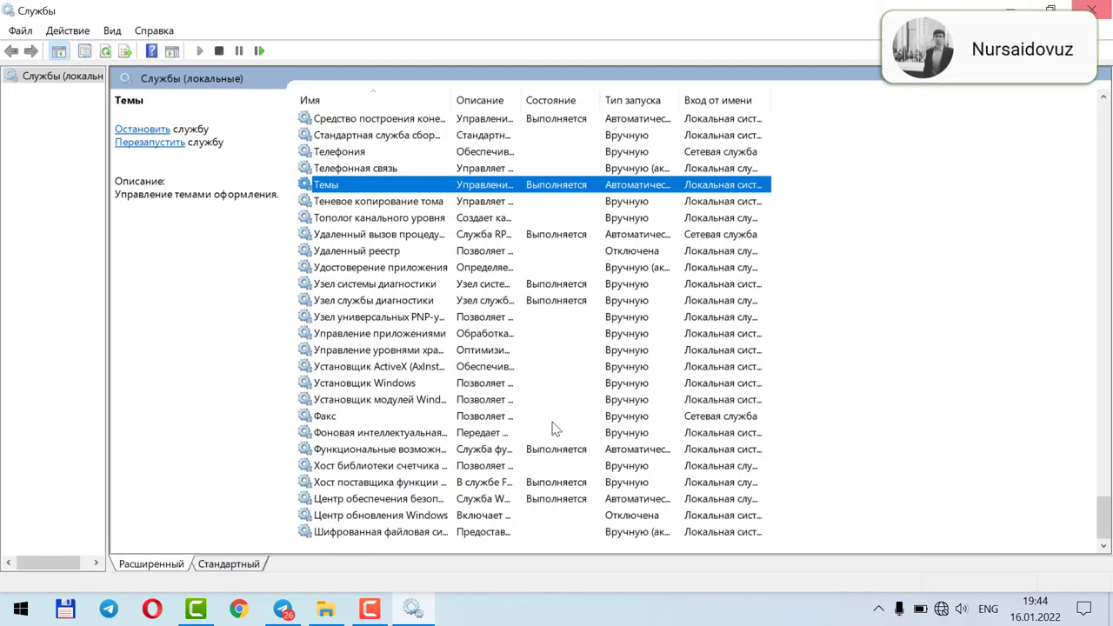
# - Relaunch Windows Update Blocker from the Wub folder
pyautogui.click(325, 608)
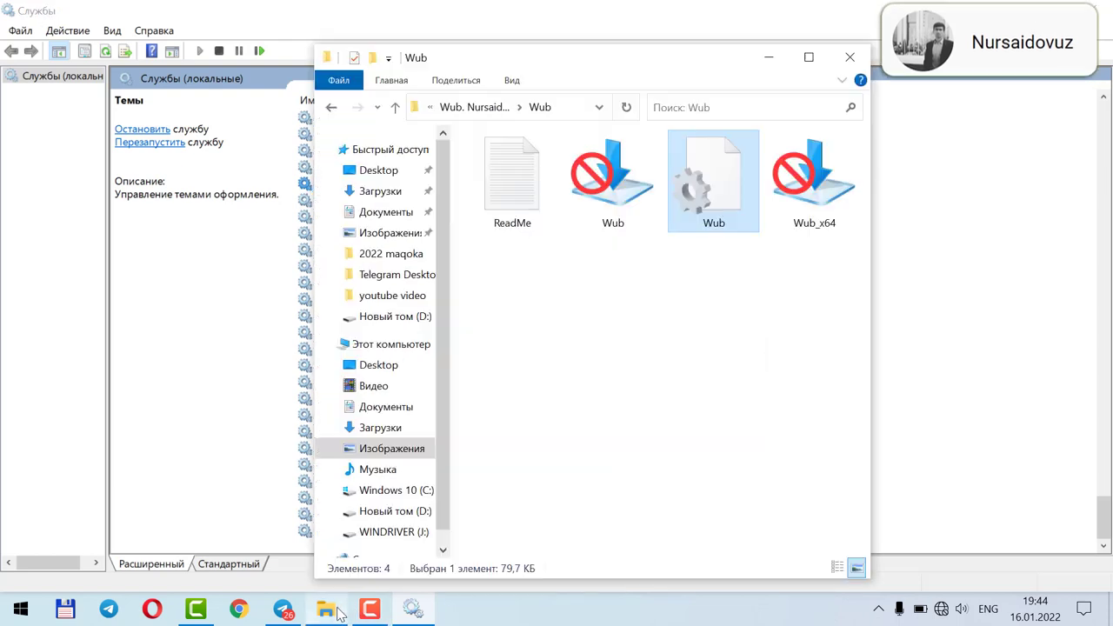
pyautogui.click(611, 183)
pyautogui.doubleClick(596, 227)
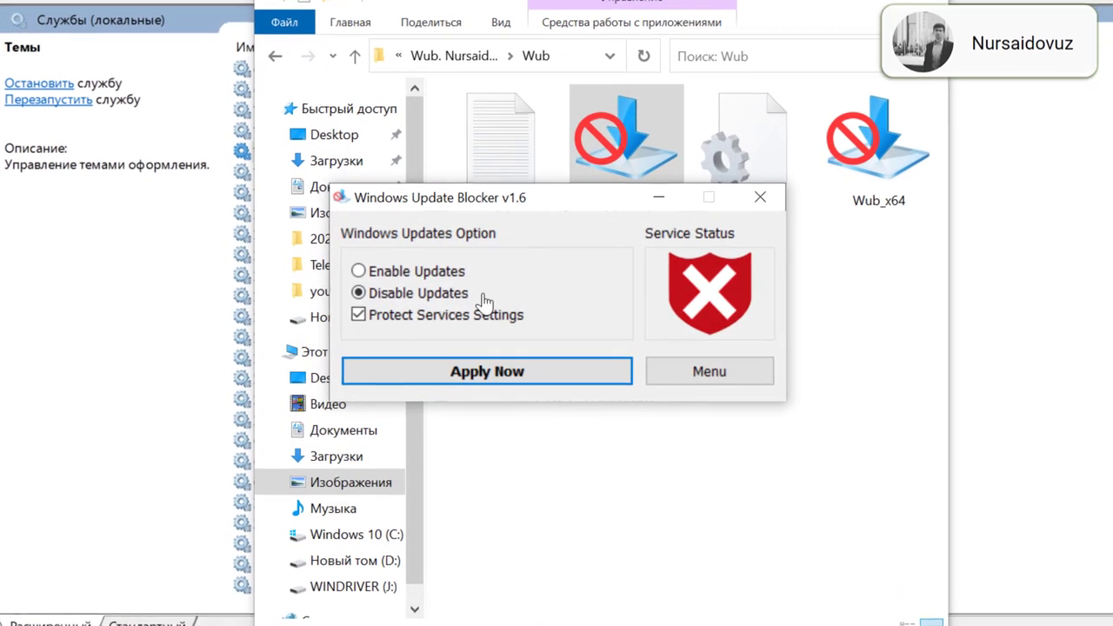
# - Open the Service List Options and examine the SysMain service's description and settings
pyautogui.click(668, 355)
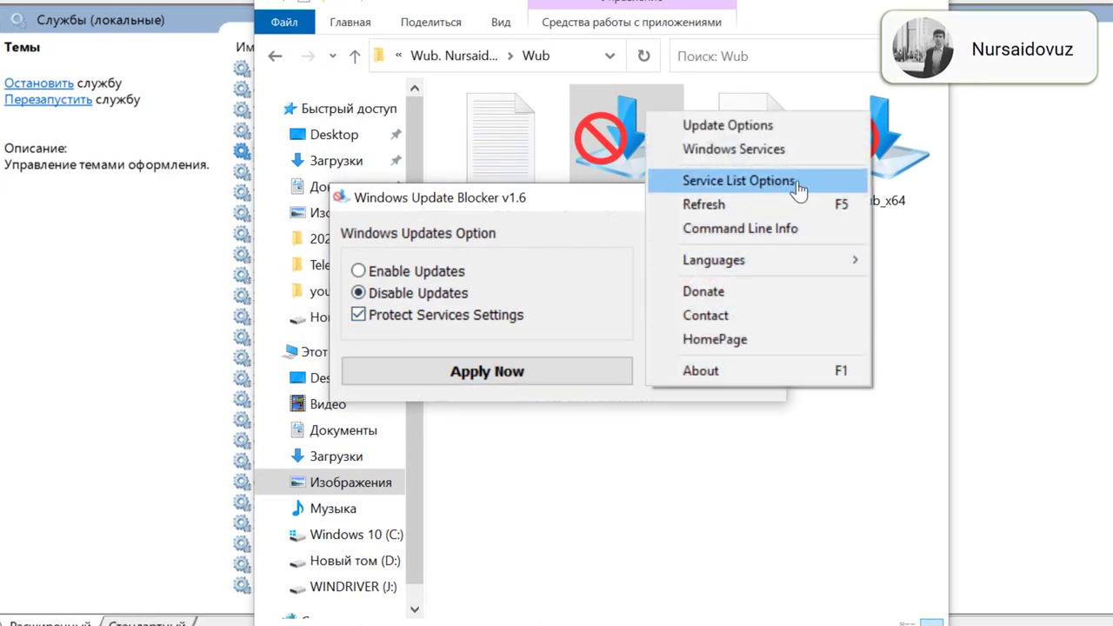
pyautogui.click(800, 184)
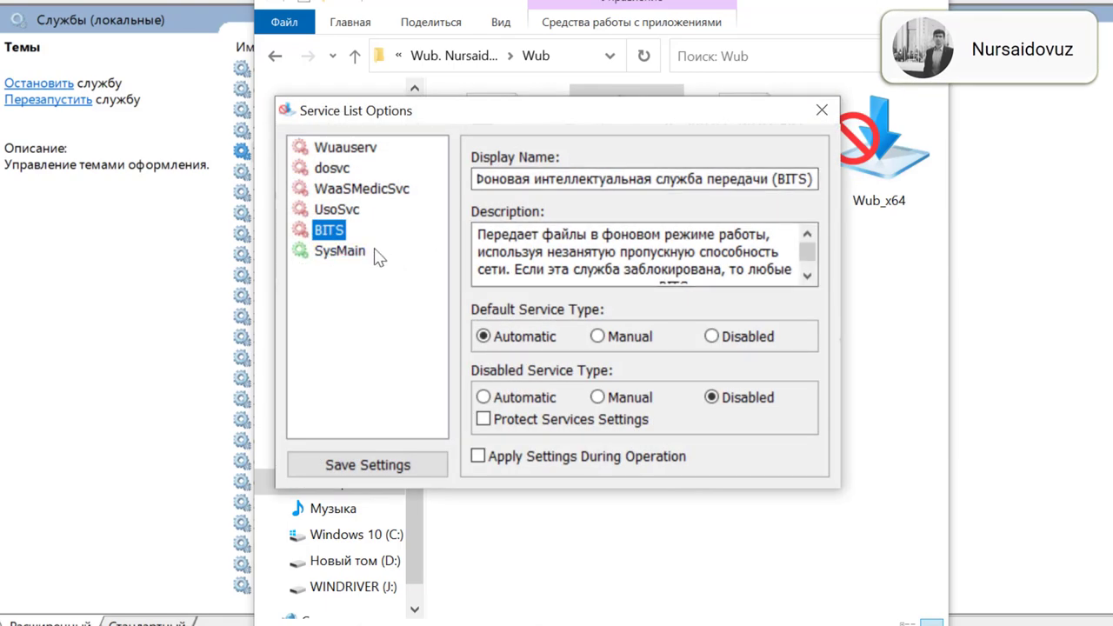
pyautogui.click(349, 253)
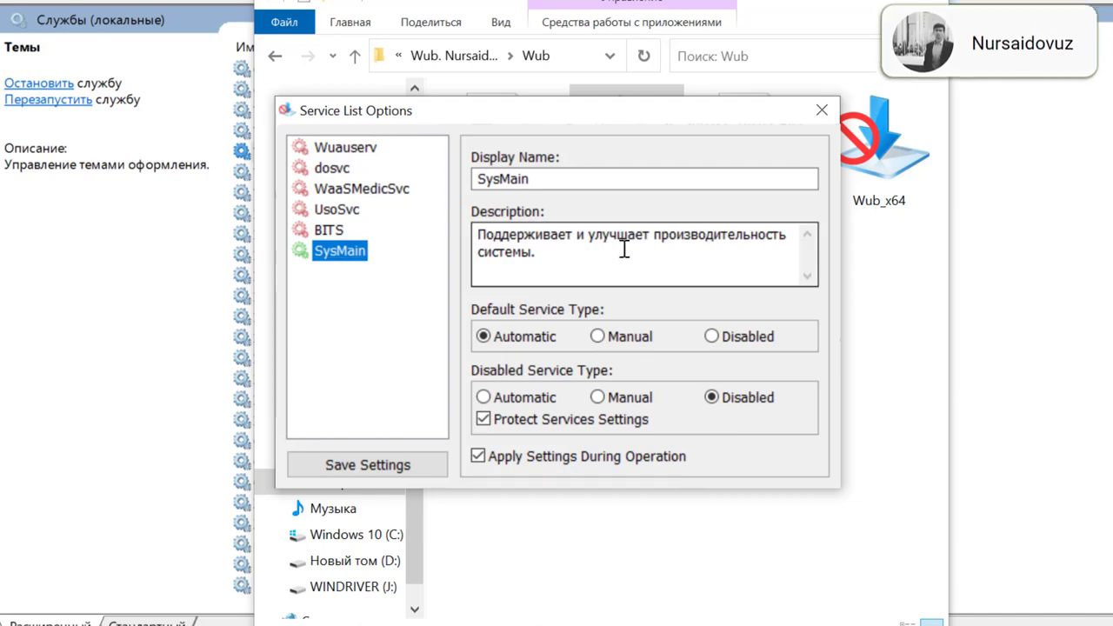
pyautogui.moveTo(621, 250); pyautogui.dragTo(519, 228)
pyautogui.click(492, 233)
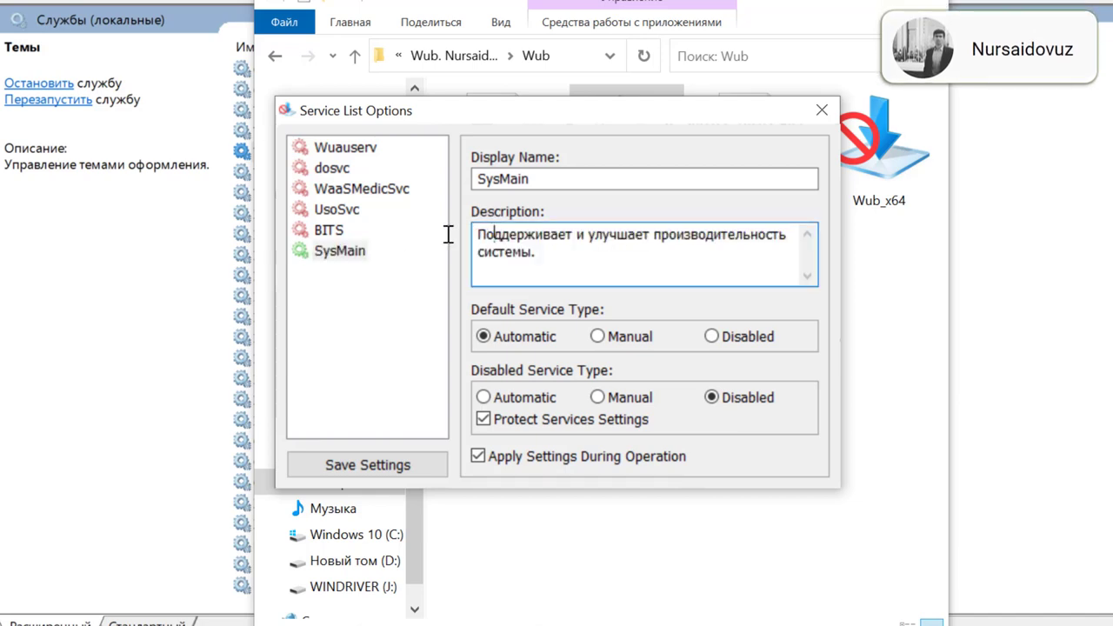
# - Save the service list settings with SysMain selected, and apply Disable Updates with service settings protection
pyautogui.click(352, 253)
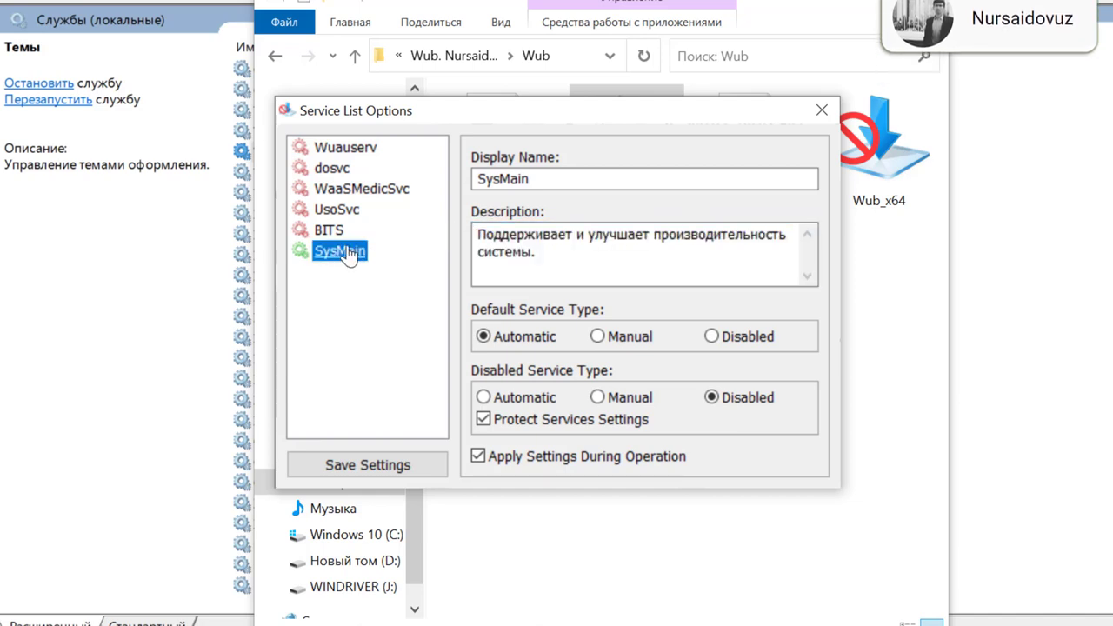
pyautogui.click(398, 468)
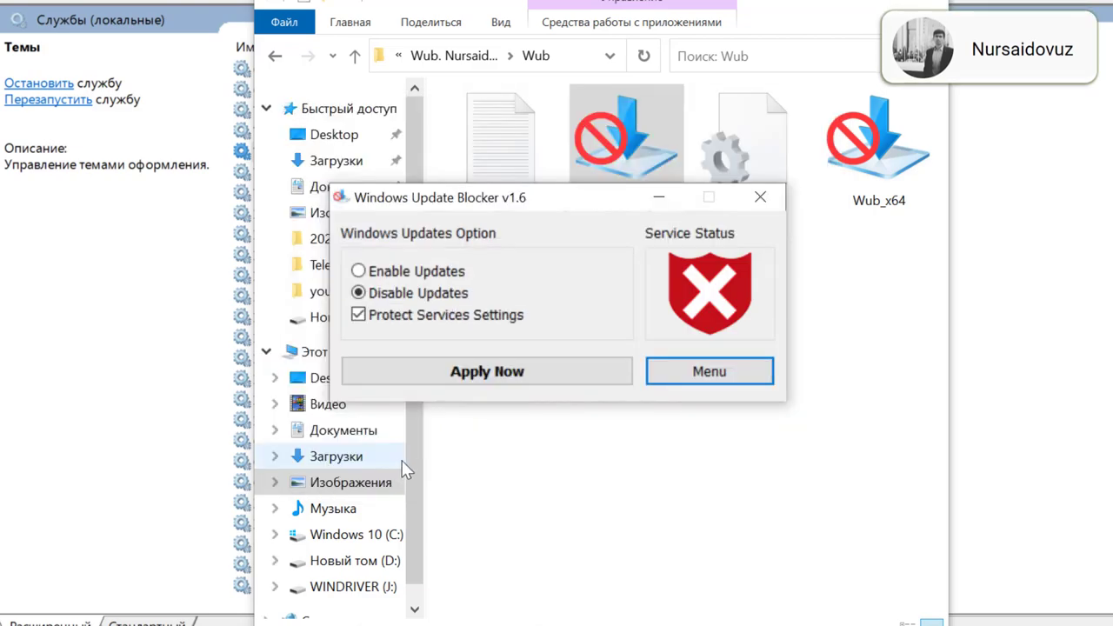
pyautogui.click(519, 381)
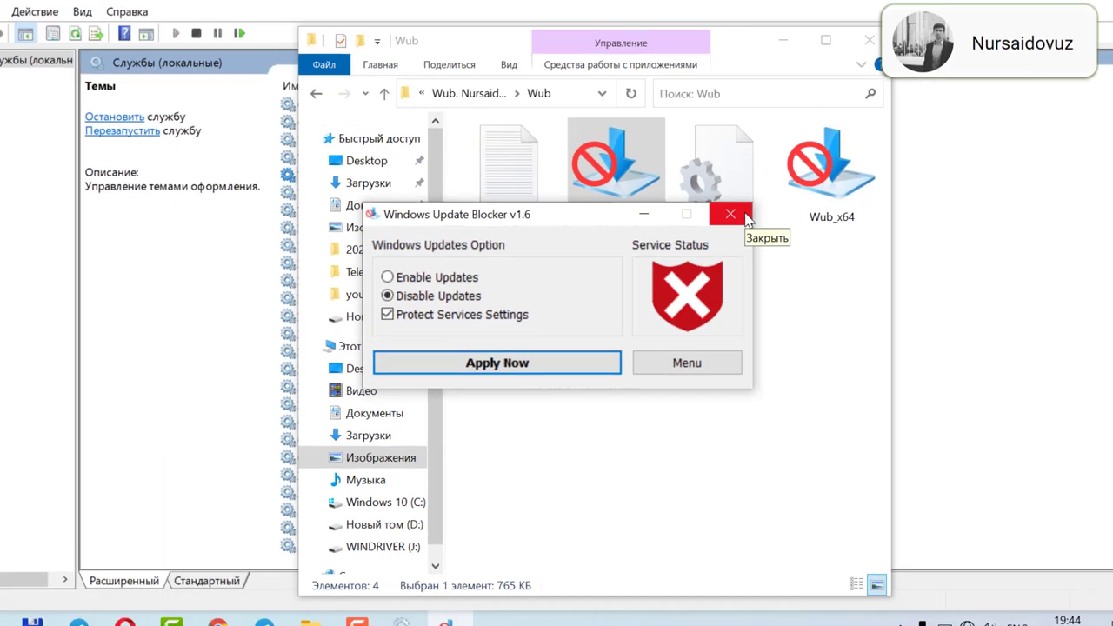
# - Close Windows Update Blocker, the Wub folder and the Services console, cancelling the Темы service's open properties dialog
pyautogui.click(776, 200)
pyautogui.click(849, 57)
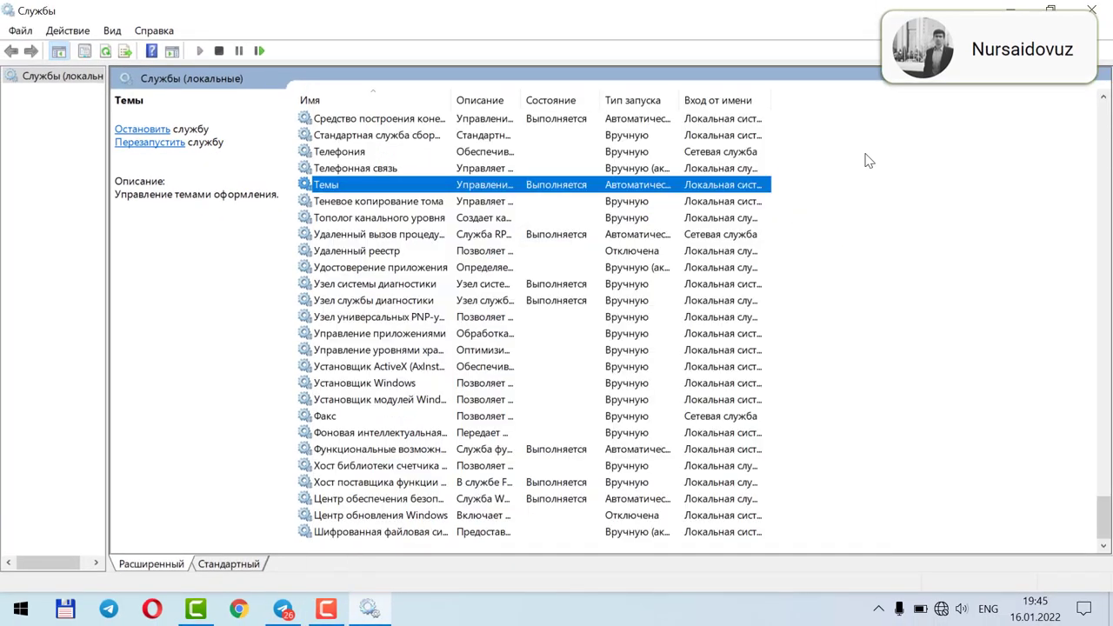
pyautogui.click(1091, 9)
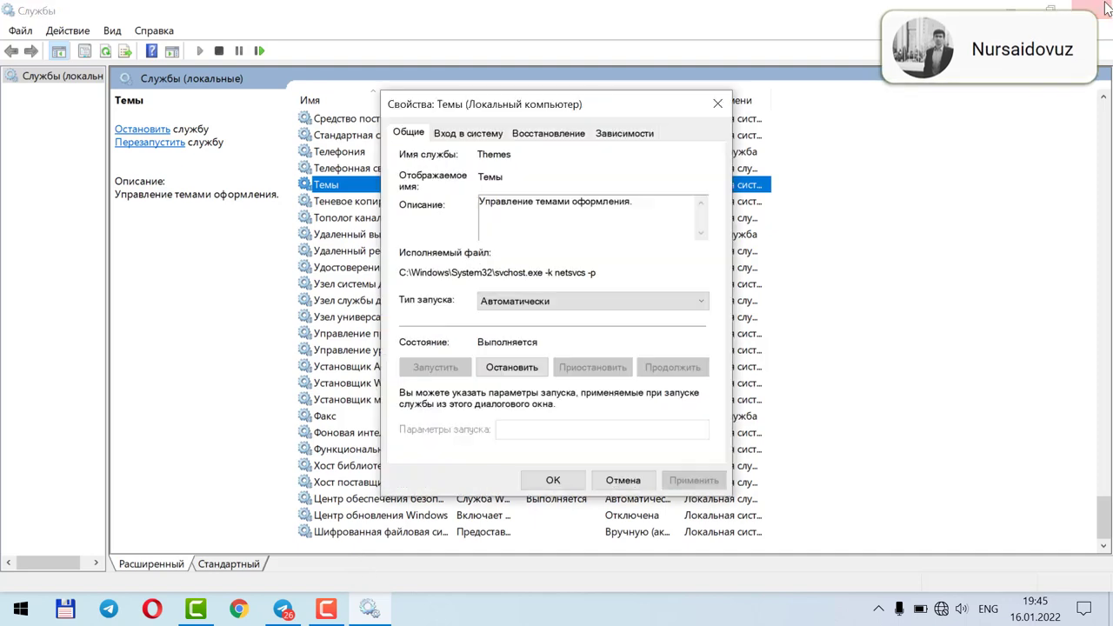
pyautogui.click(683, 346)
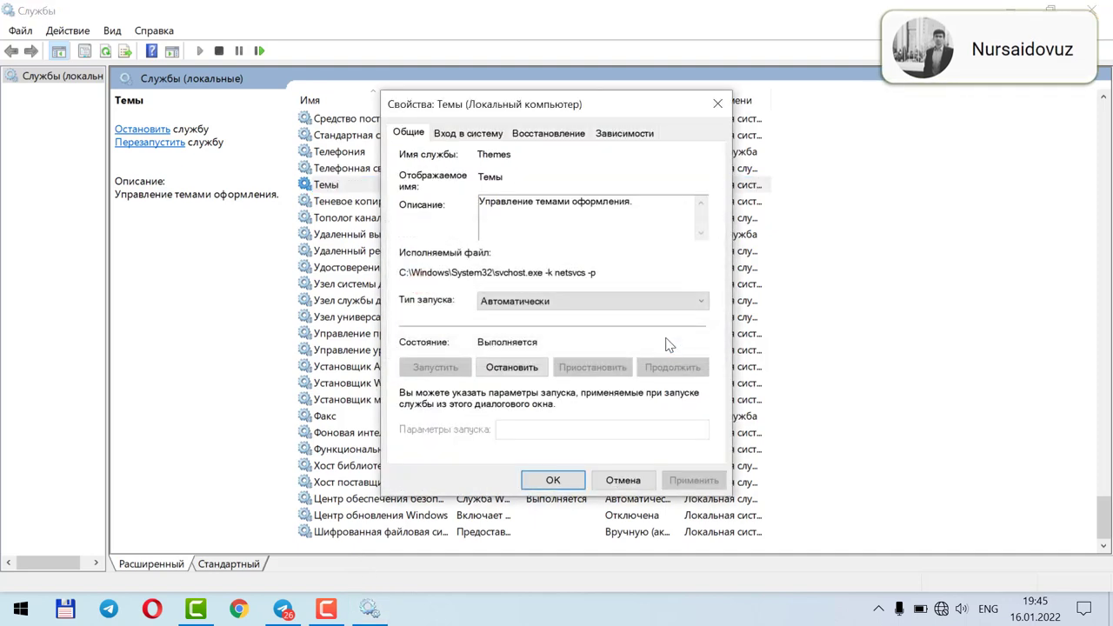
pyautogui.click(623, 479)
pyautogui.click(1093, 9)
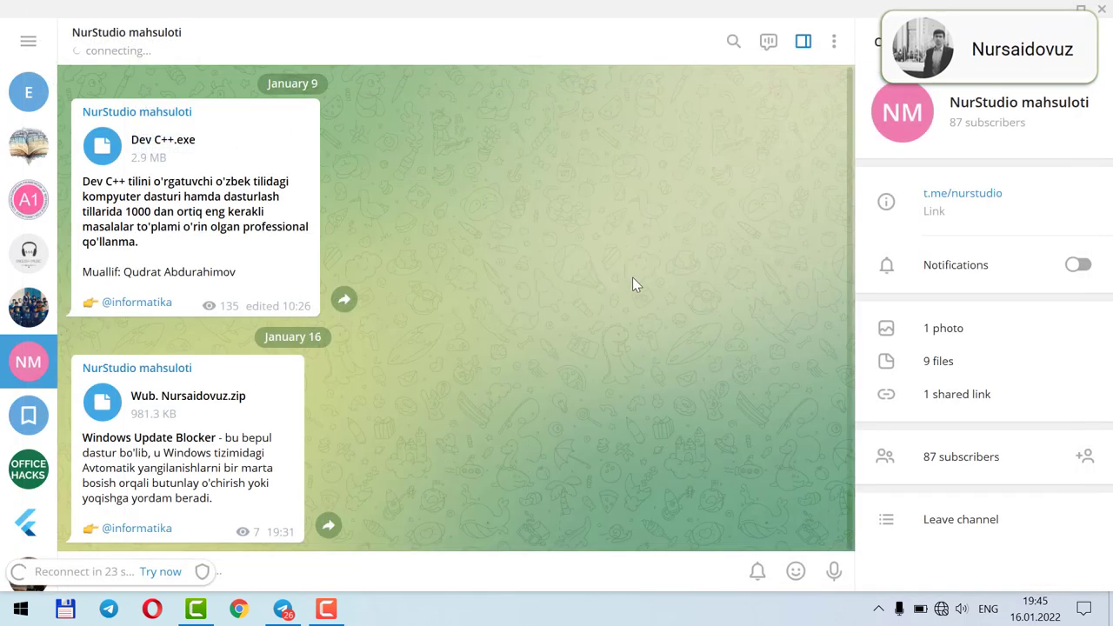